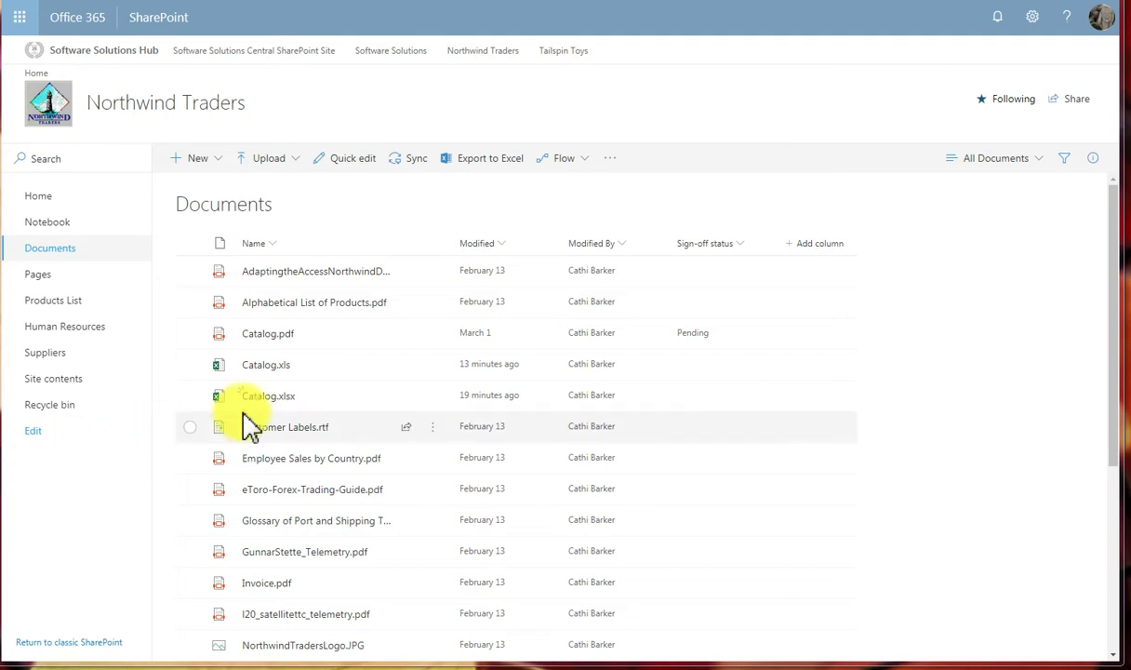
Go from the settings gear through Library settings to the Documents library's Versioning settings page
click(1032, 18)
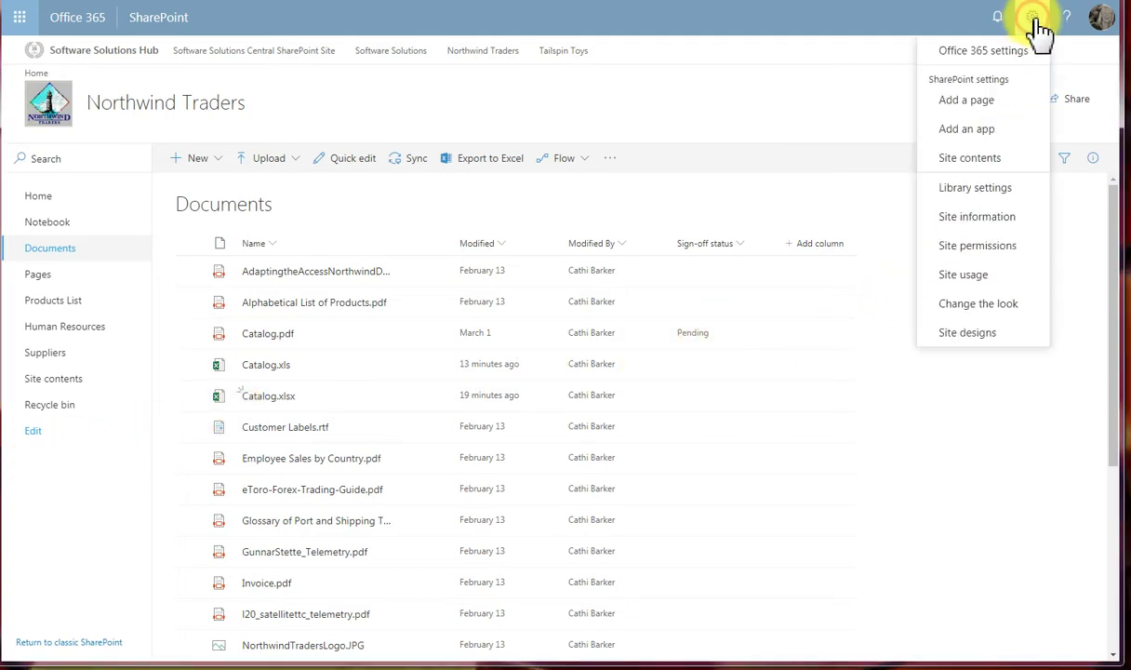
click(974, 189)
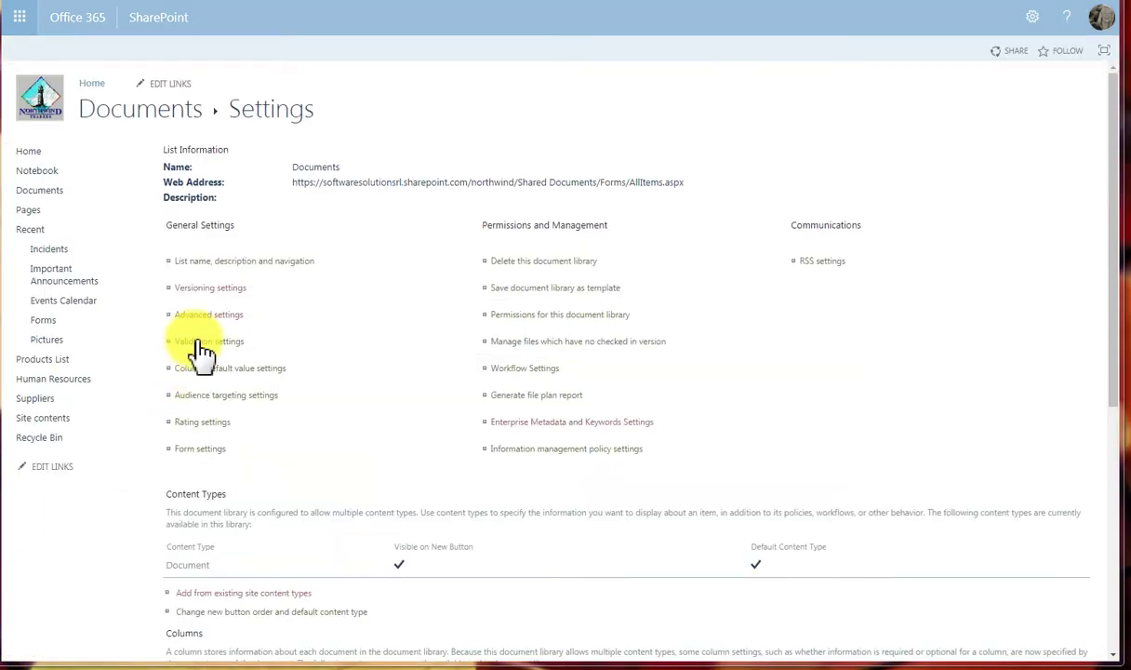
click(218, 290)
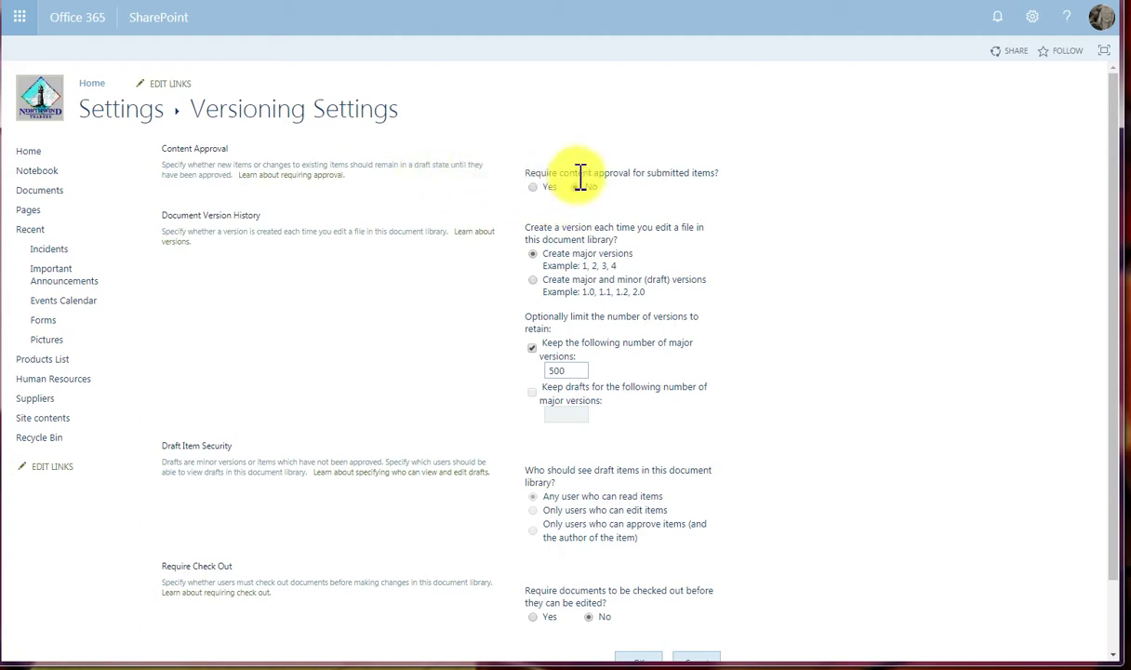
Turn on content approval, keep major and minor versions with no major-version limit, require check-out, and save
click(531, 187)
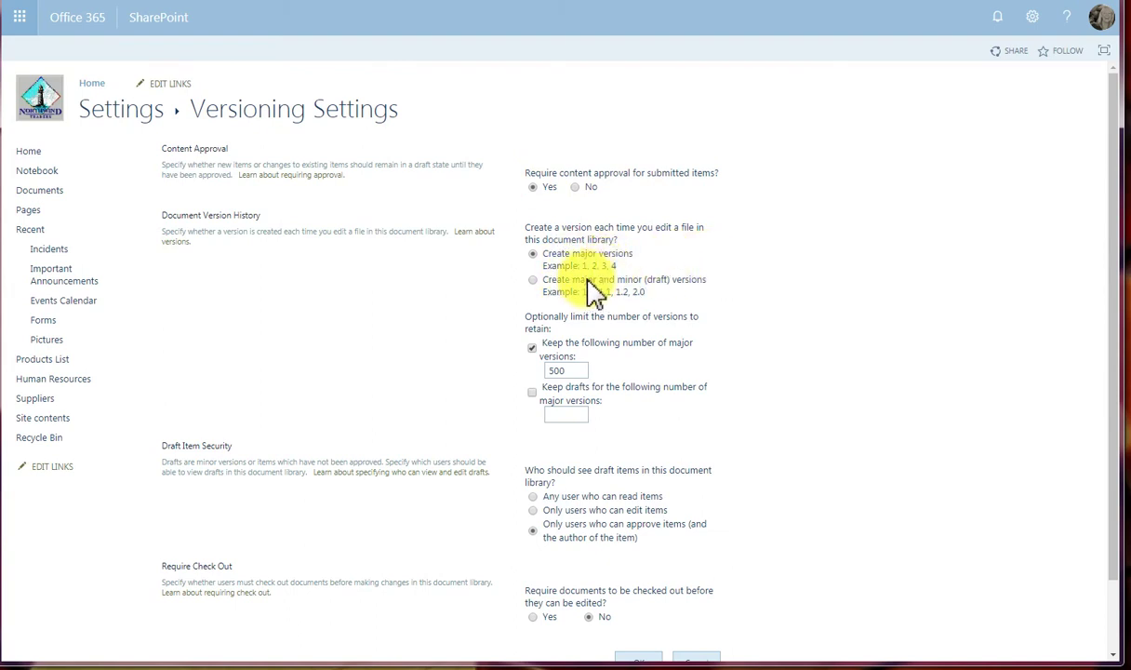
click(541, 282)
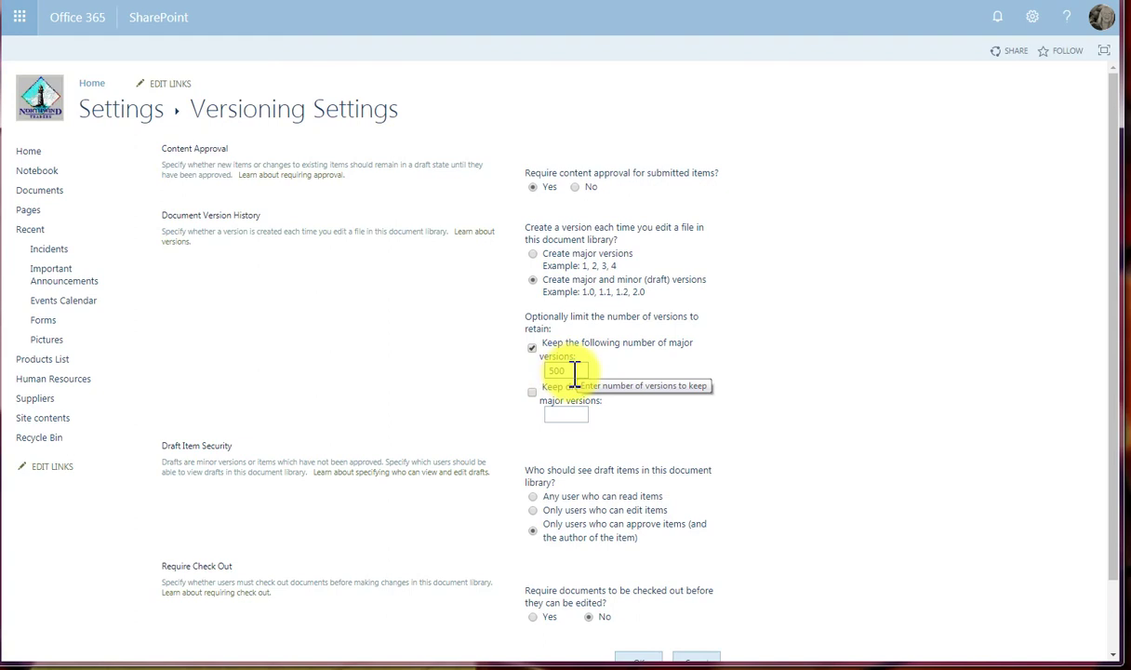
click(532, 349)
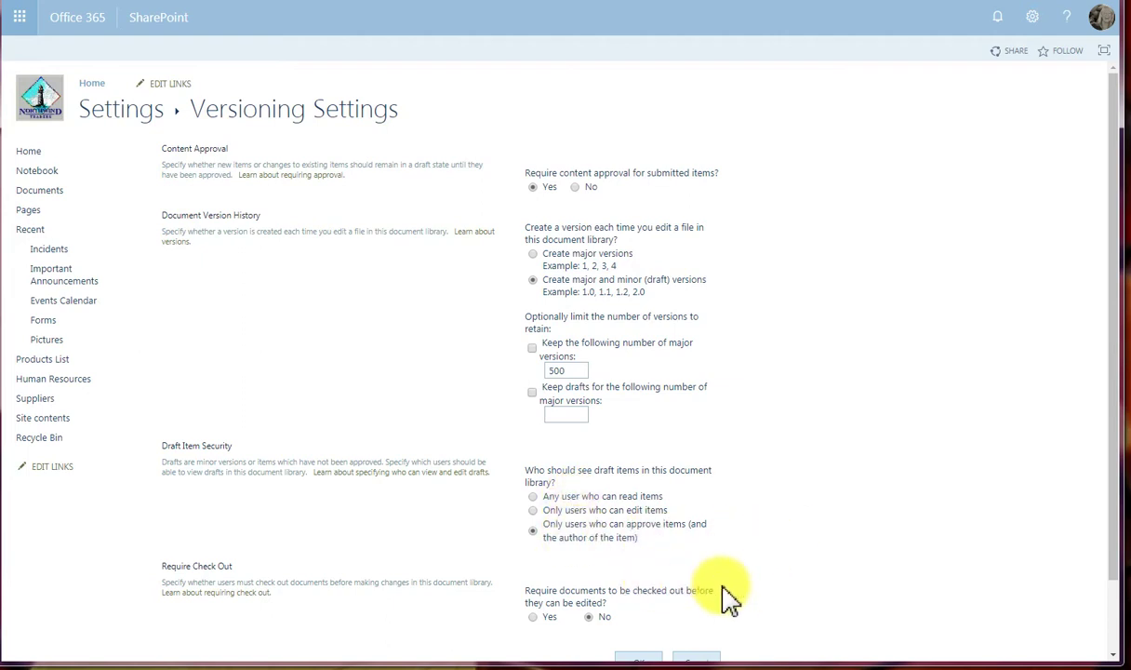
scroll(739, 595, down, 1)
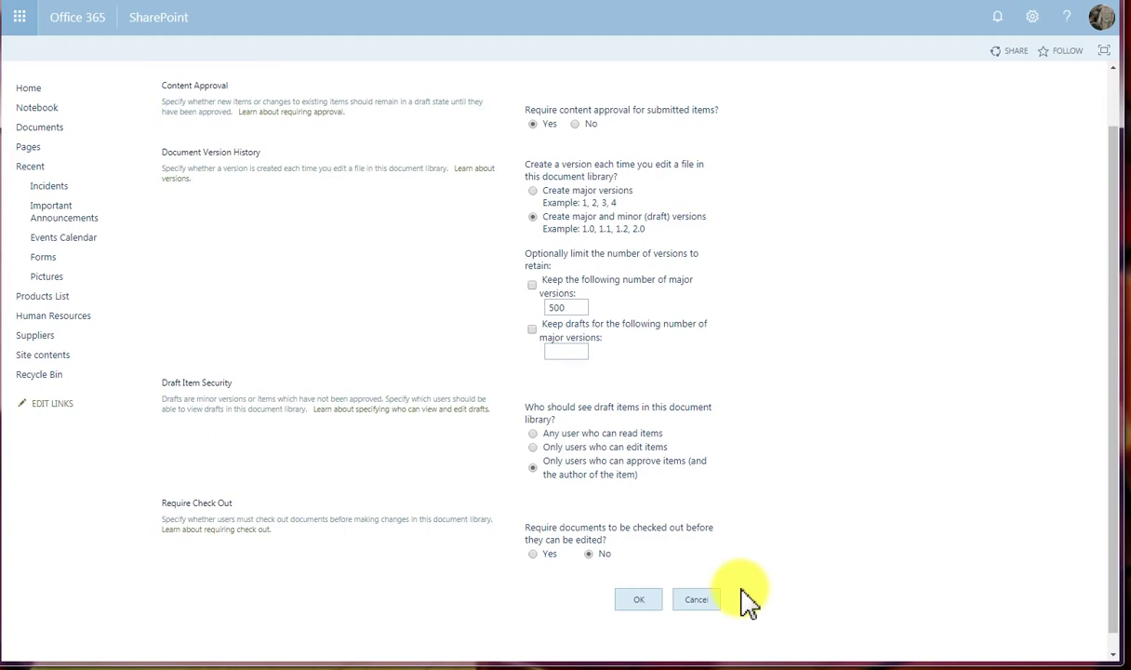
click(534, 545)
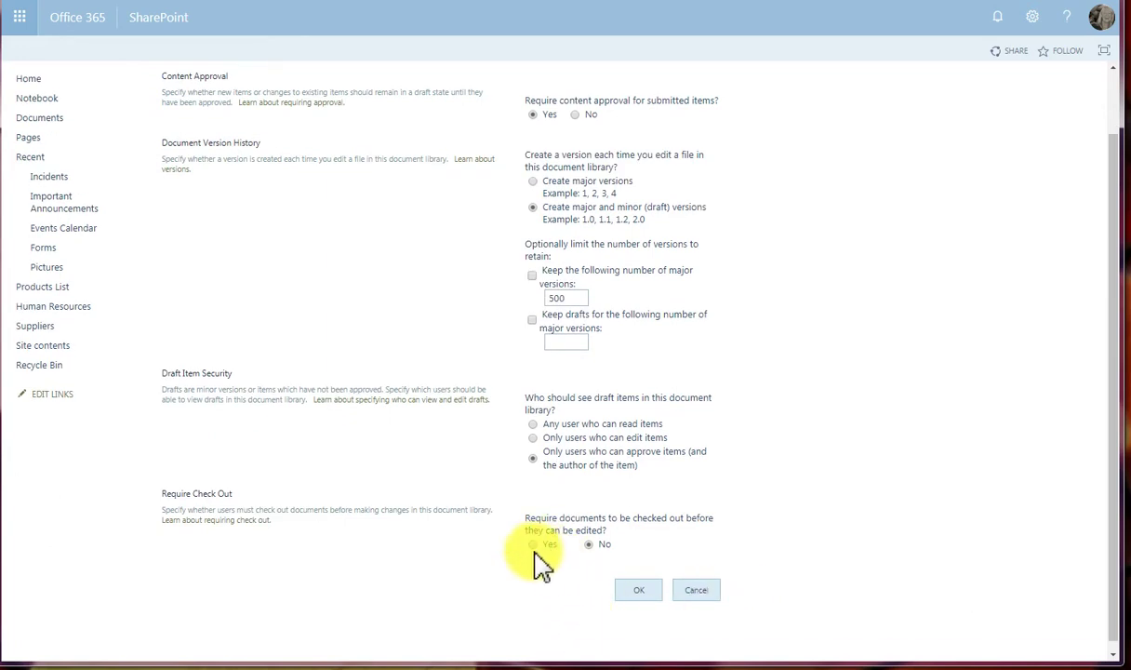
scroll(461, 423, up, 1)
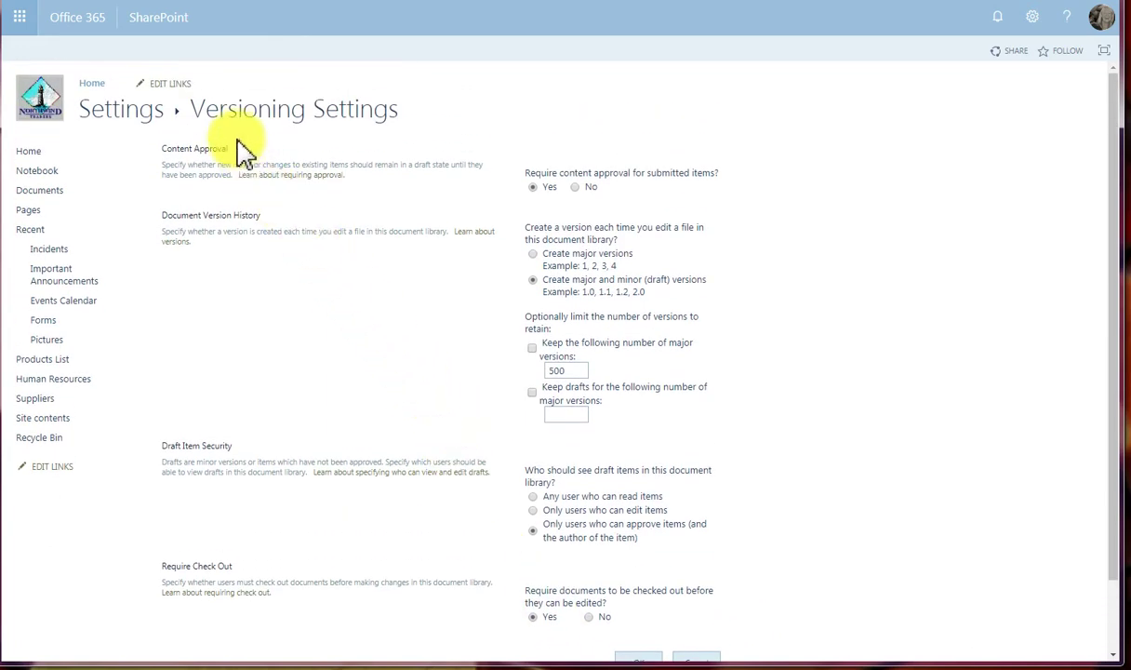
scroll(304, 520, down, 1)
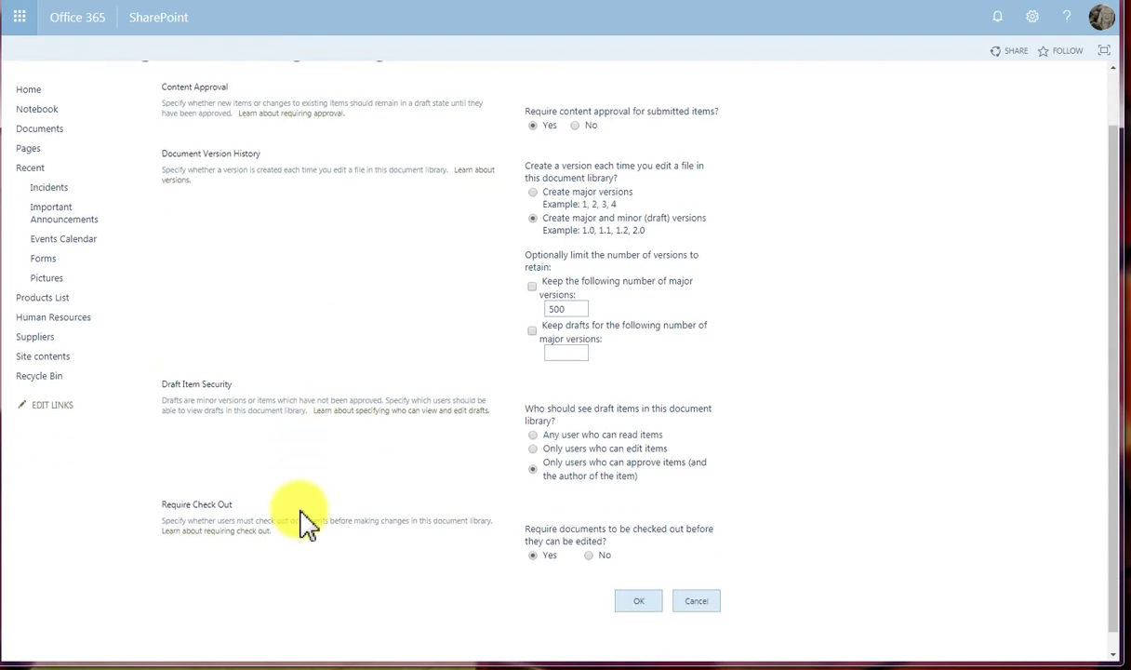
click(641, 582)
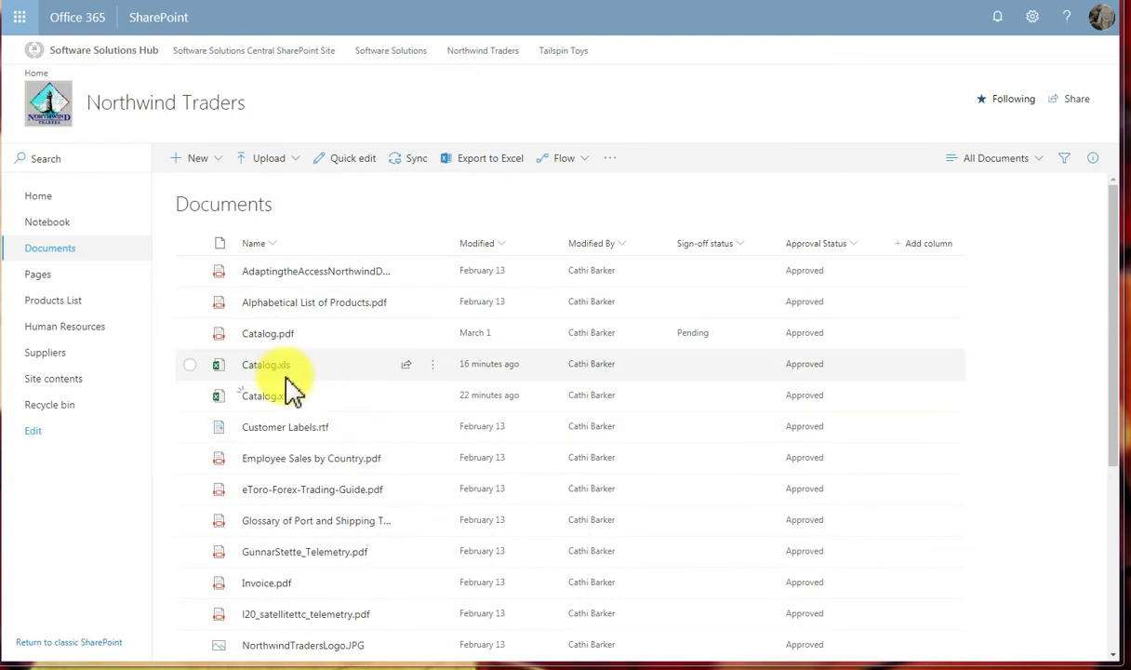
Select the Catalog.xls row and open its Show actions menu
mouse_move(264, 371)
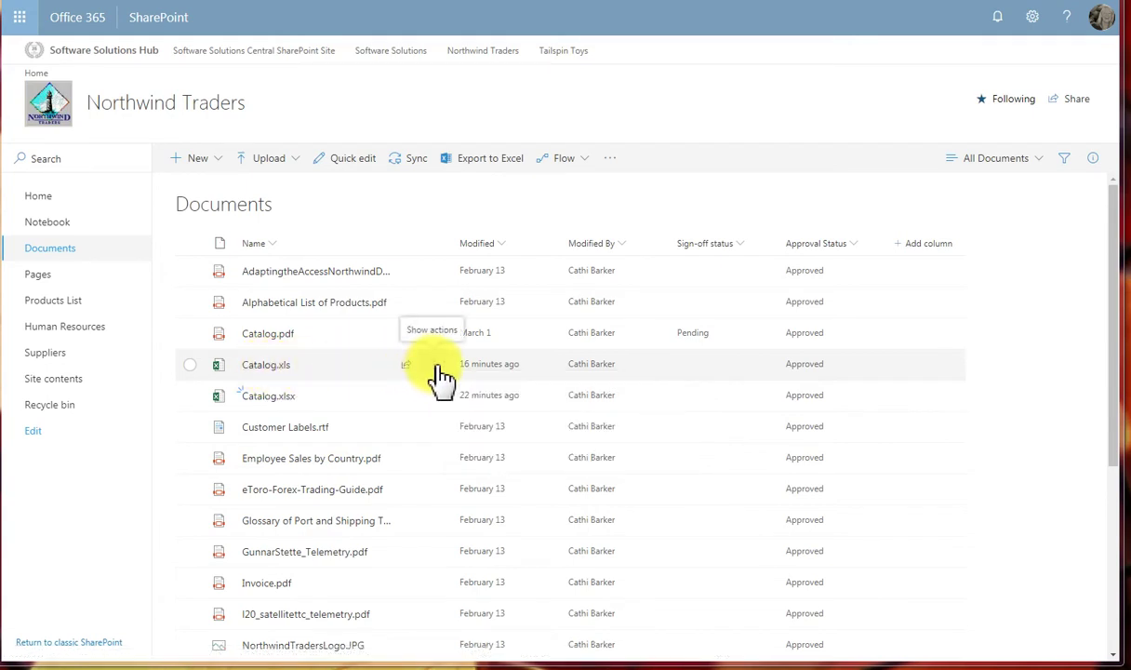
click(613, 164)
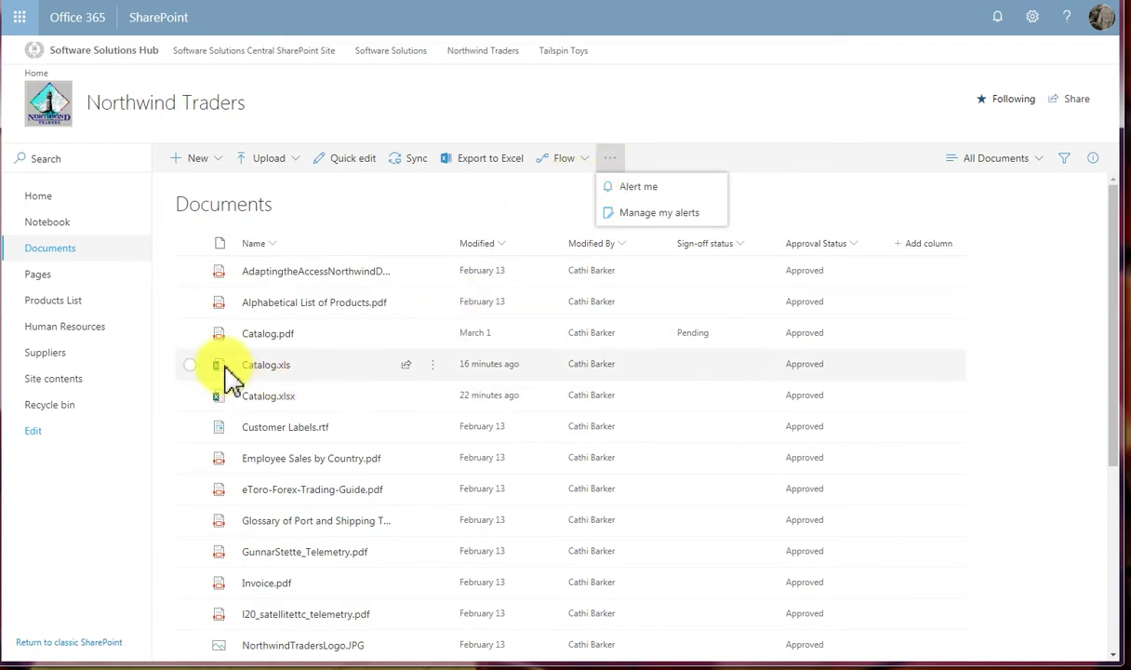
click(189, 363)
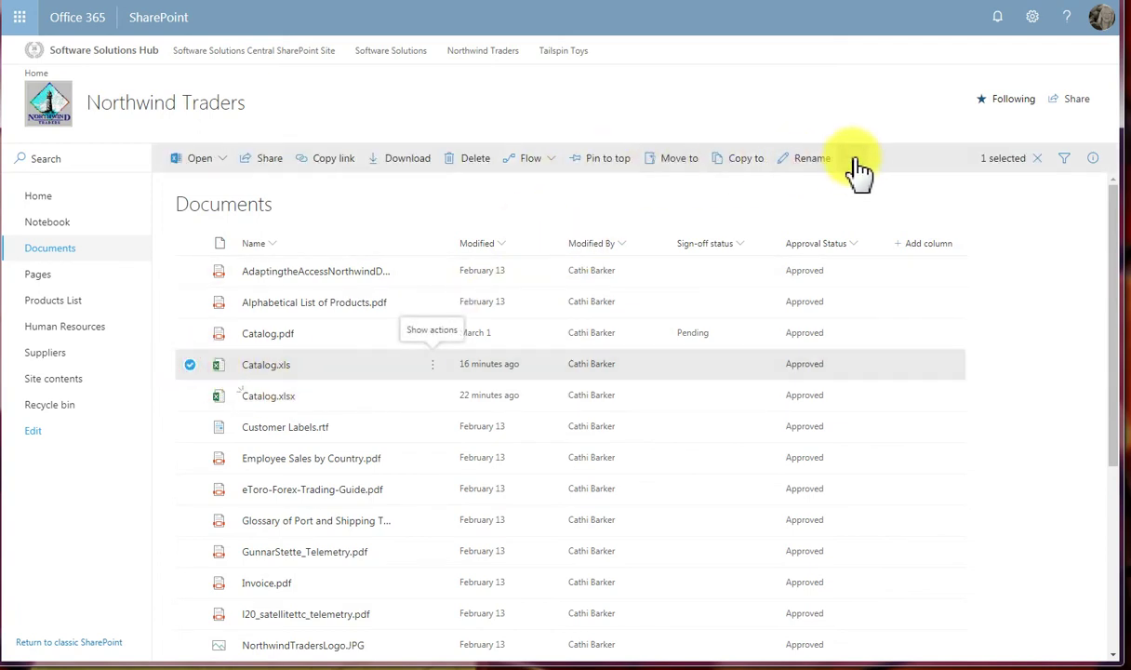
click(853, 160)
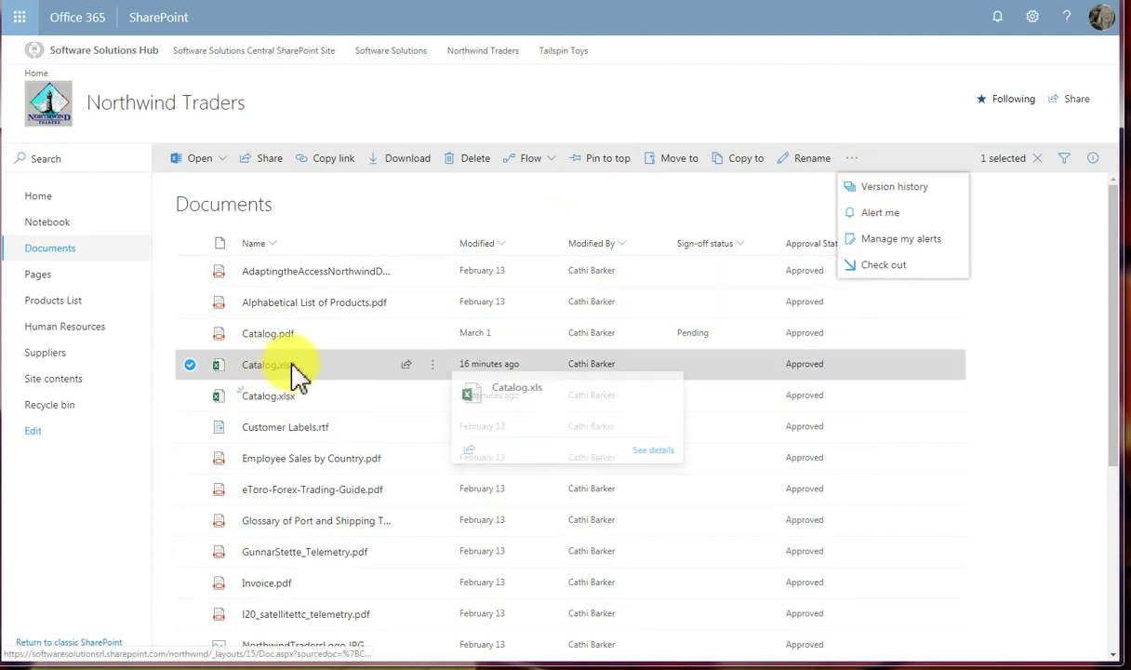
click(433, 364)
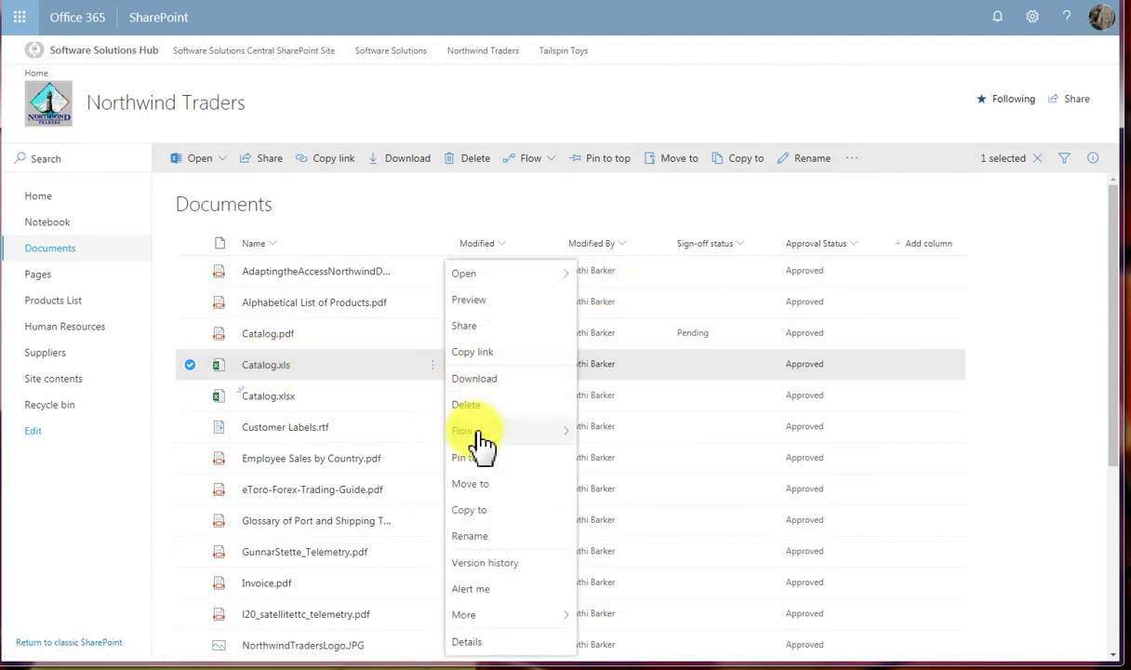
Open Catalog.xls's version history and launch version 1.0 in Excel
click(491, 563)
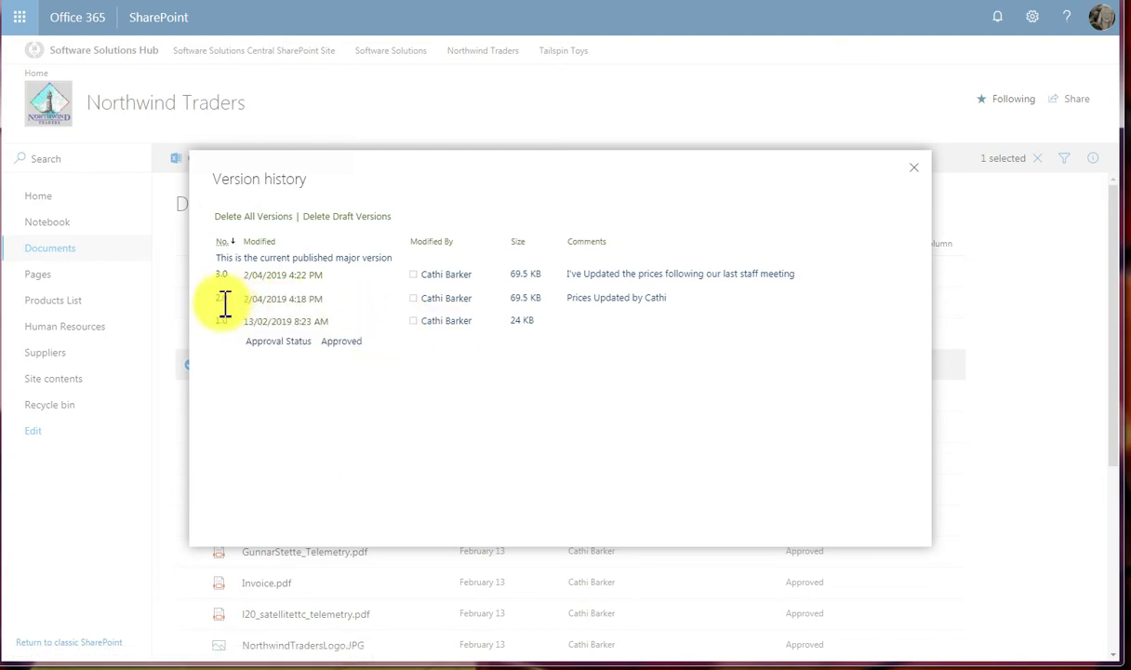
mouse_move(246, 311)
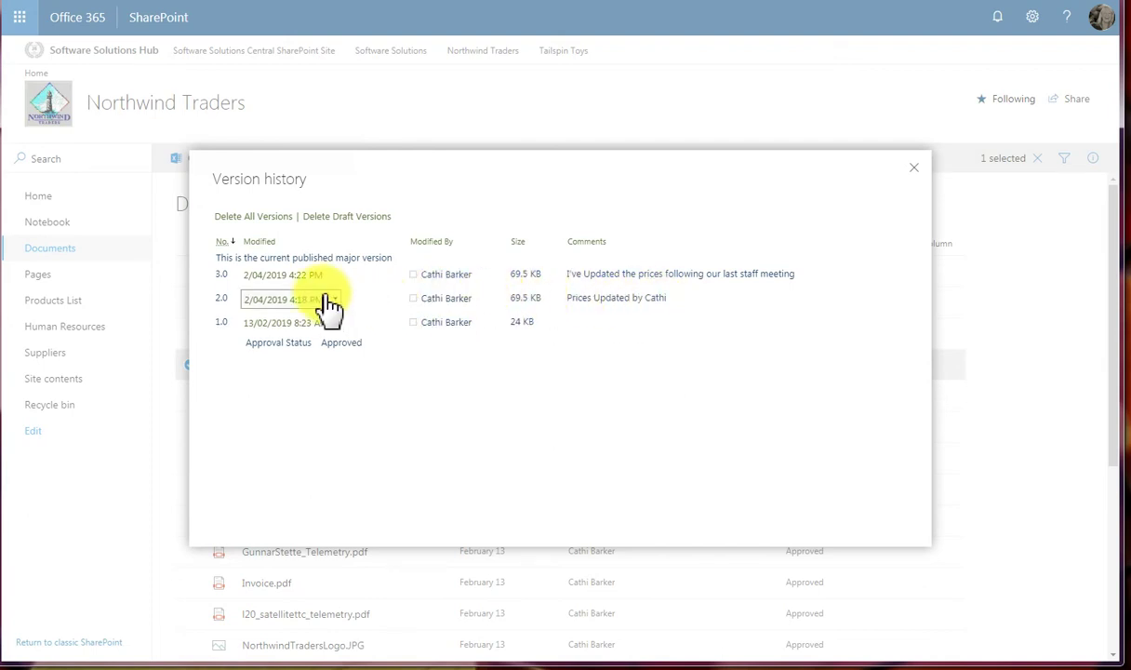
mouse_move(321, 286)
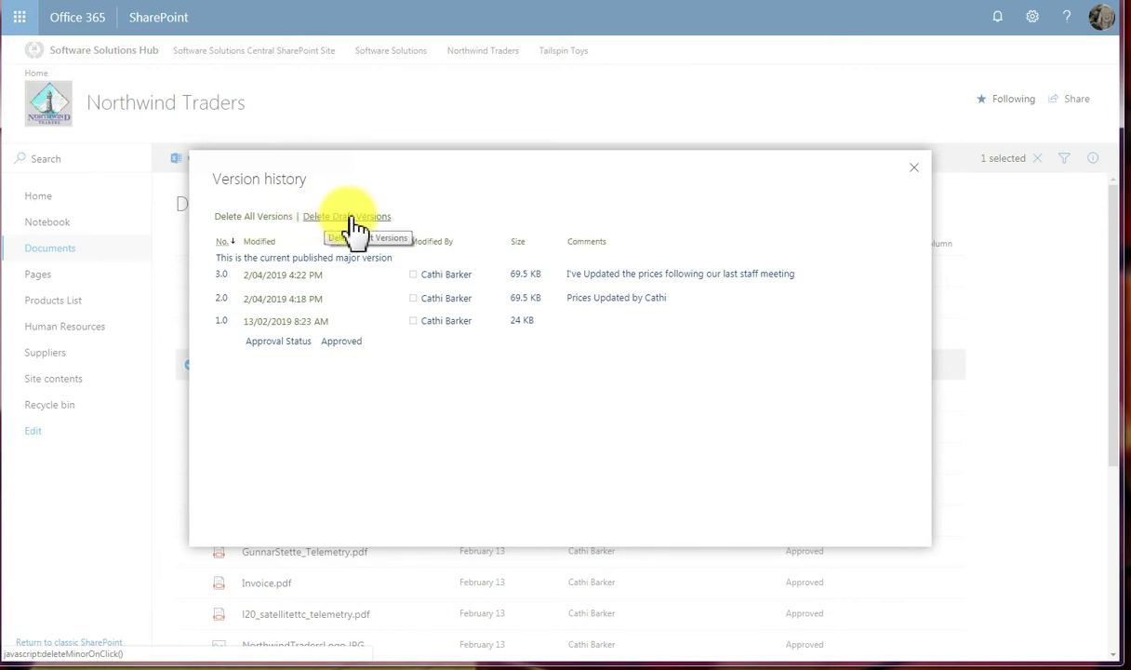
click(270, 326)
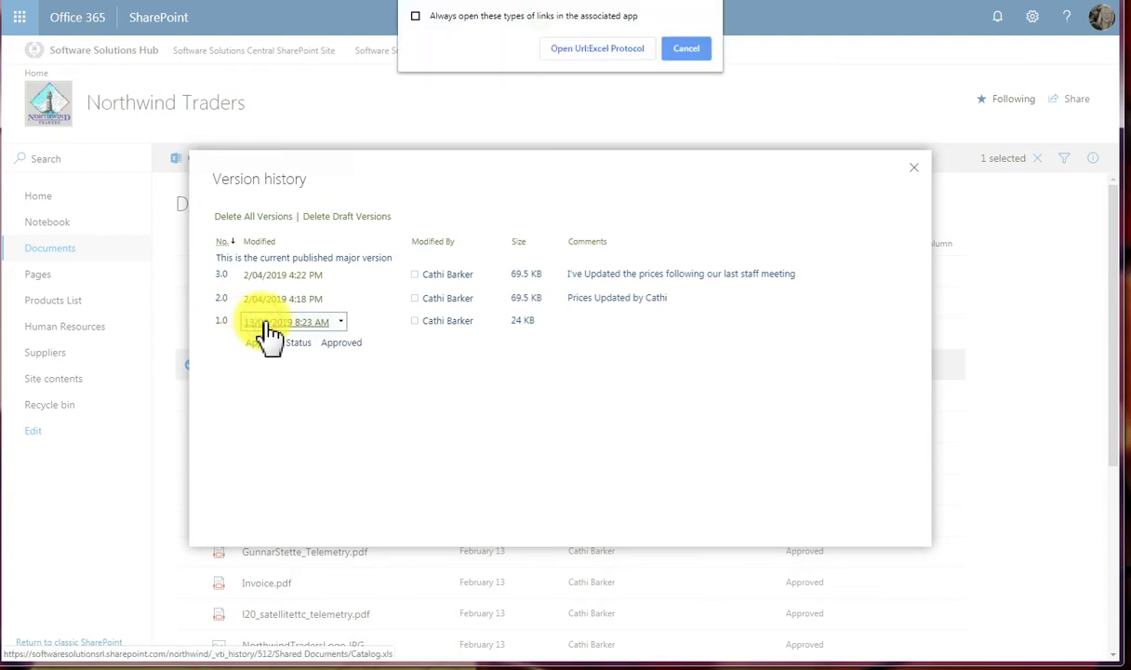
Allow version 1.0 to open read-only in Excel, then close it
click(574, 48)
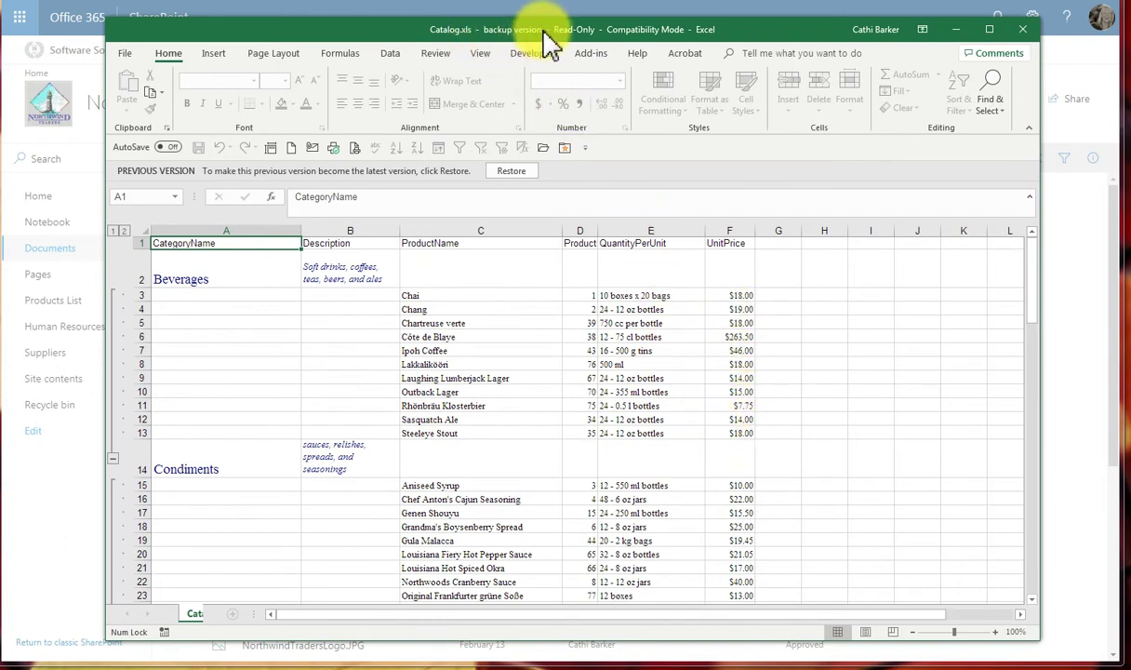
click(1023, 30)
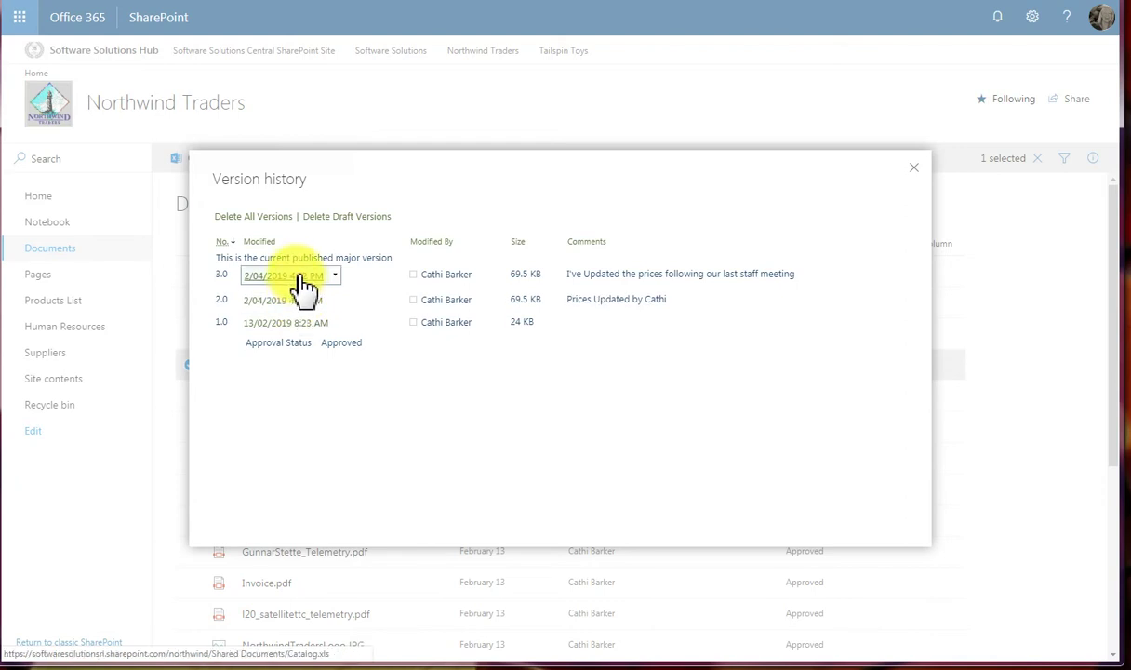
Review the View, Restore, Unpublish and Delete options for versions 1.0, 3.0 and 2.0
click(340, 322)
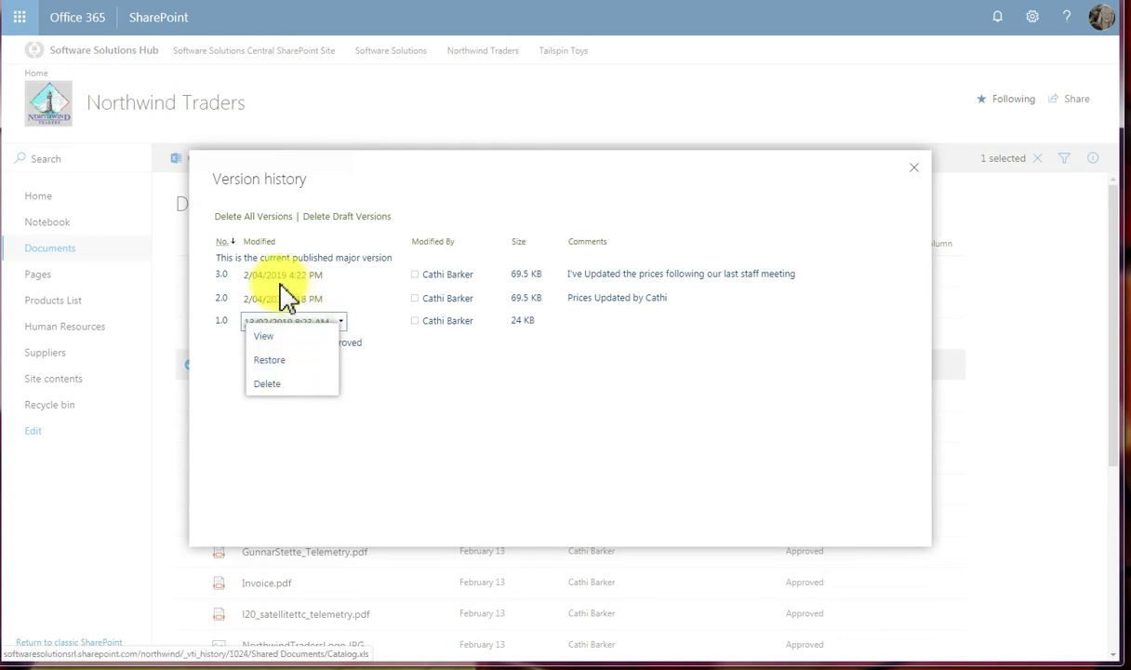
click(371, 411)
click(337, 276)
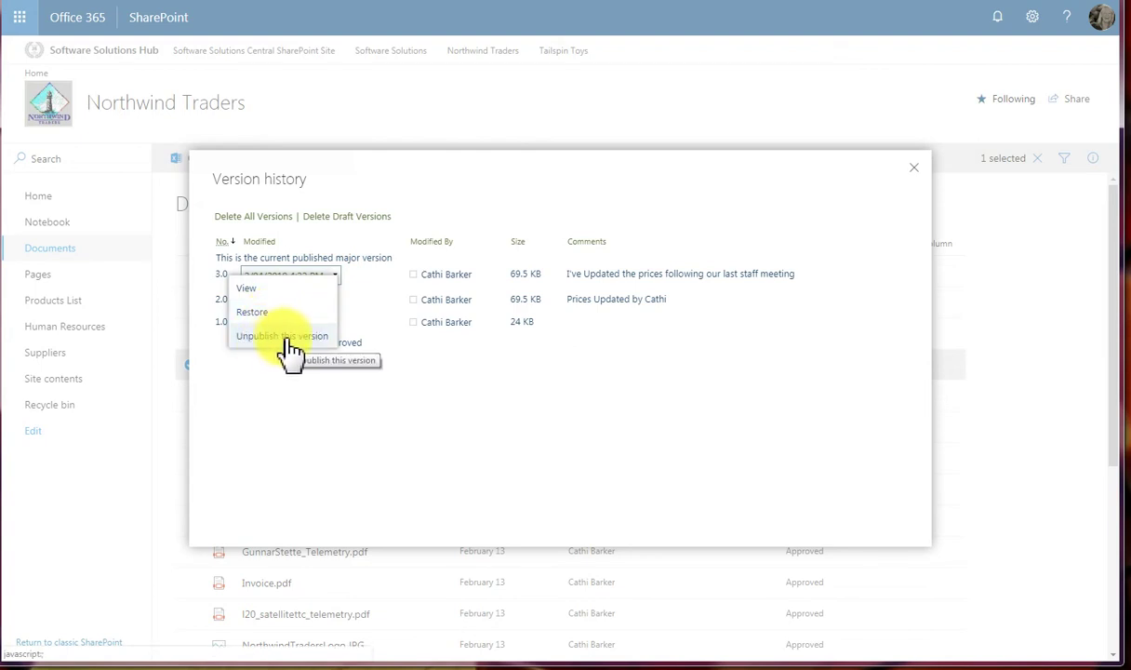
click(245, 384)
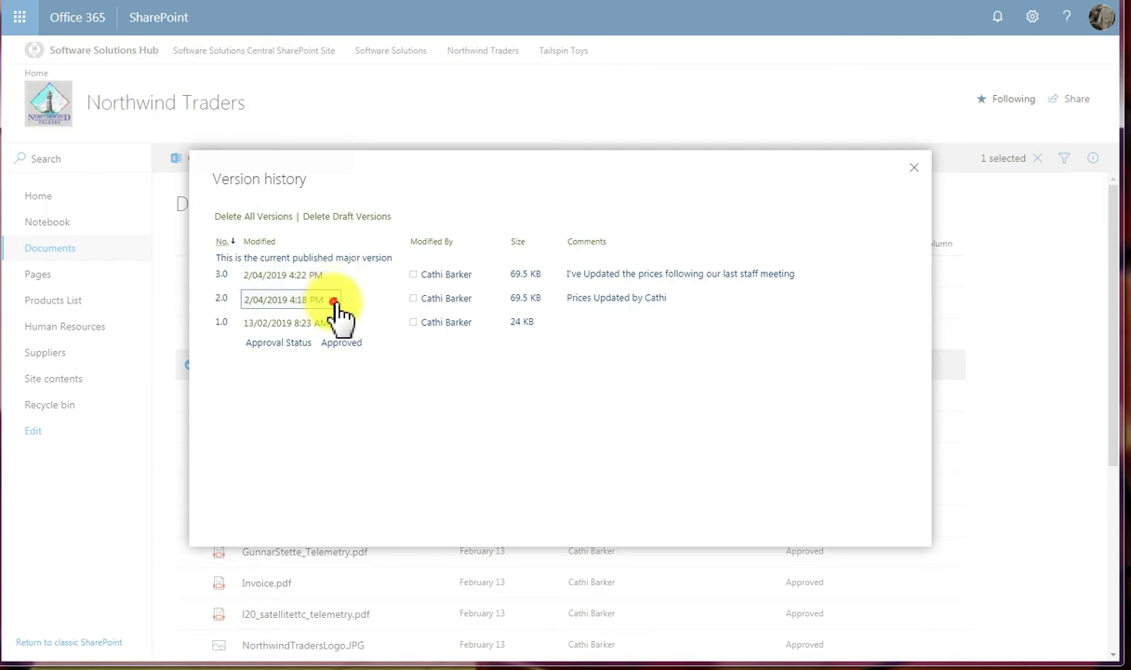
click(334, 301)
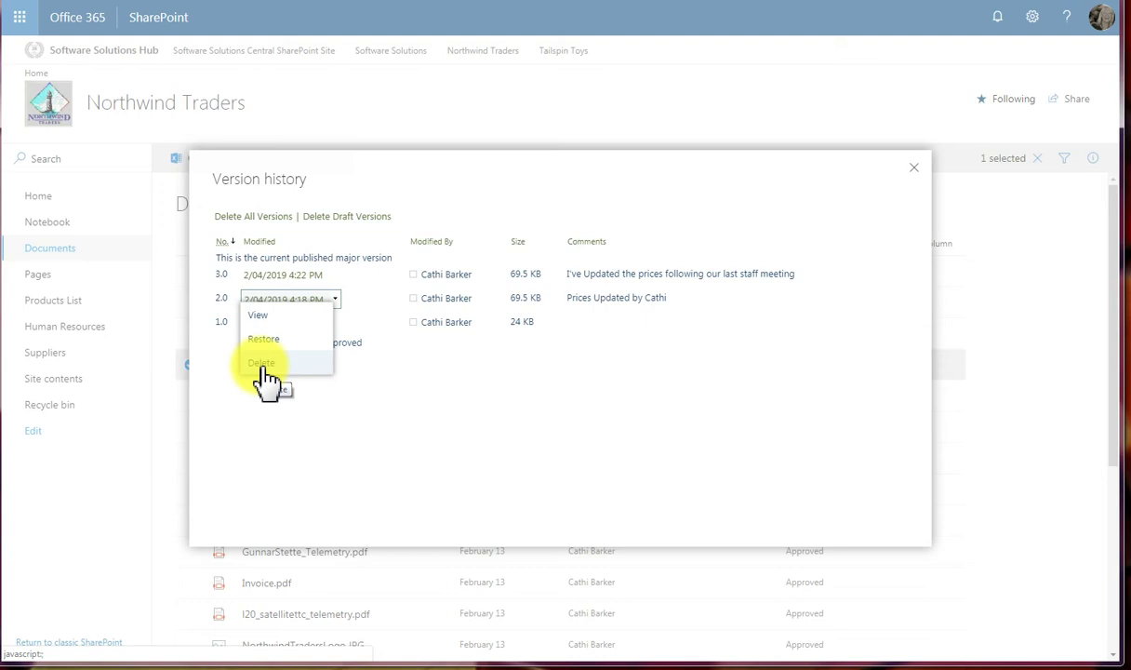
Close version history and check out Catalog.xls from its More actions menu
click(914, 168)
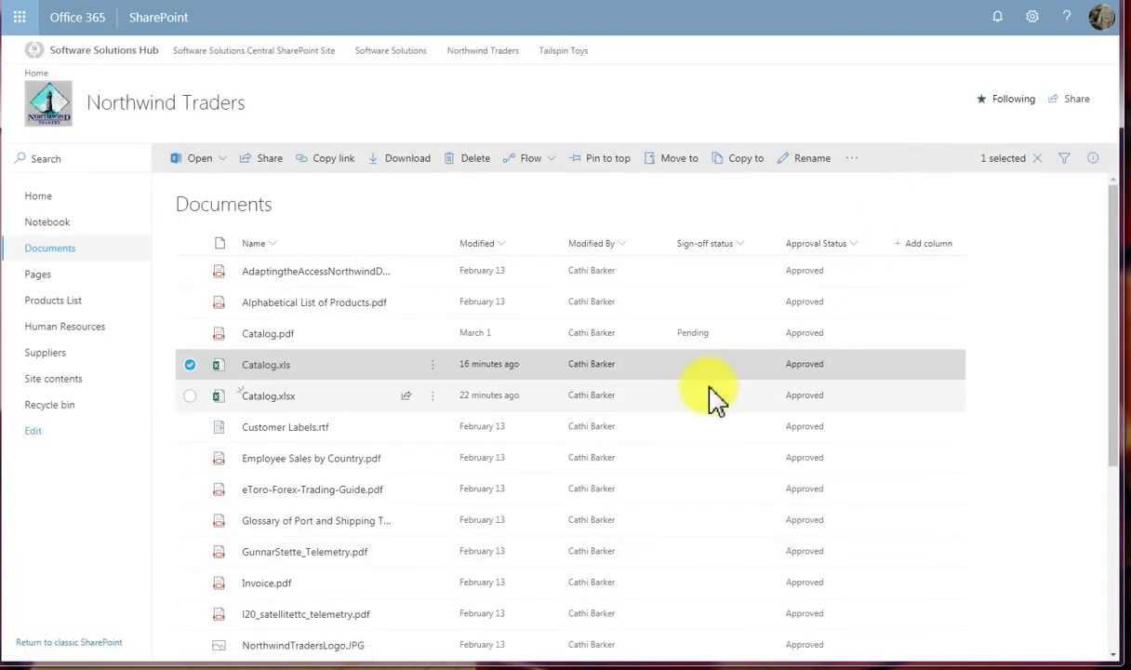
click(1095, 166)
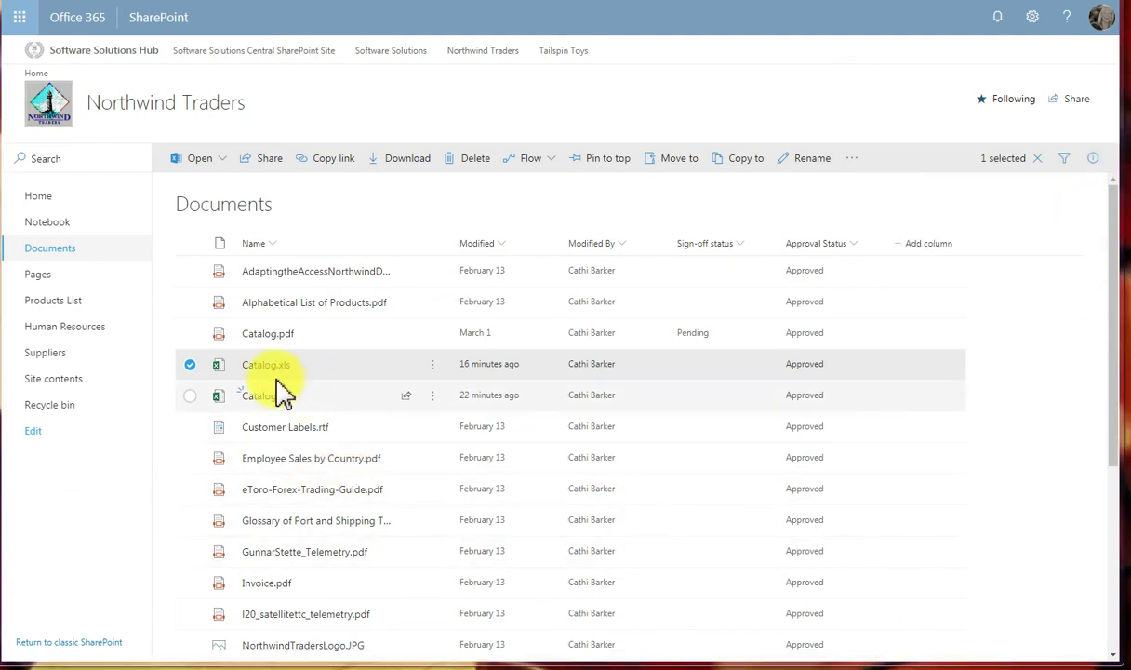
click(435, 364)
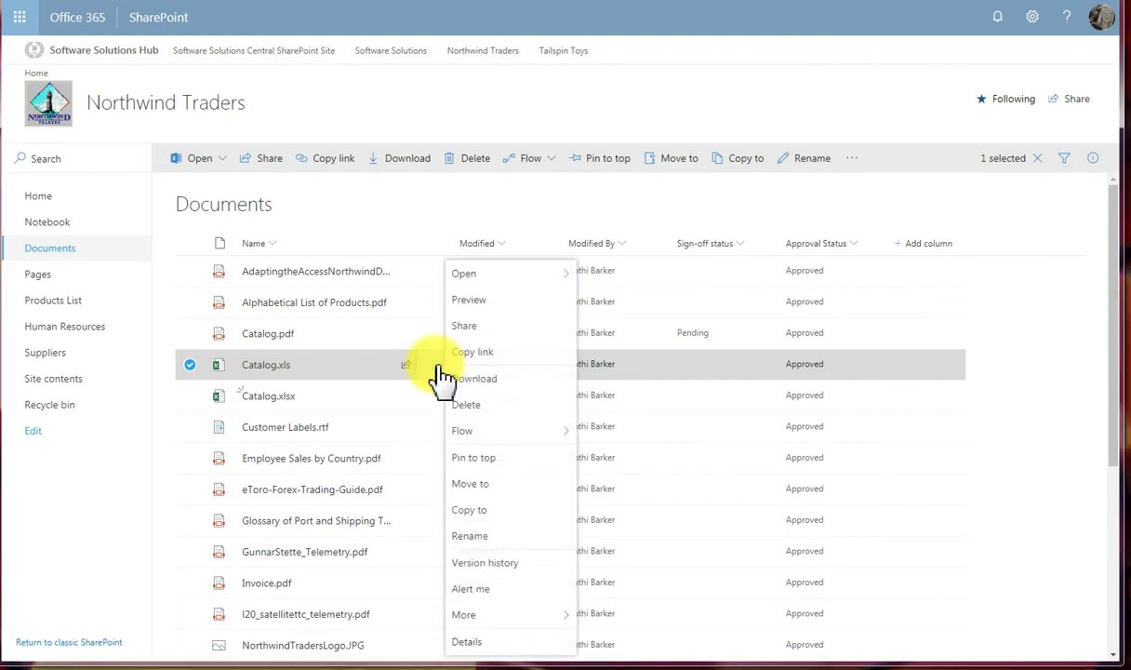
mouse_move(476, 612)
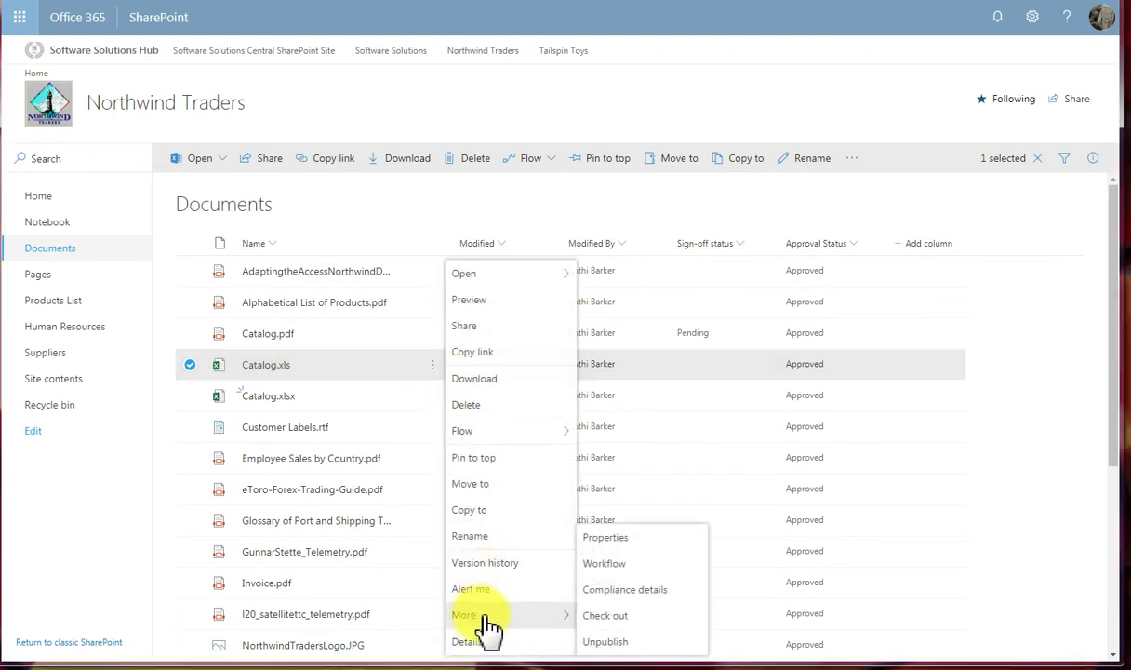
click(623, 619)
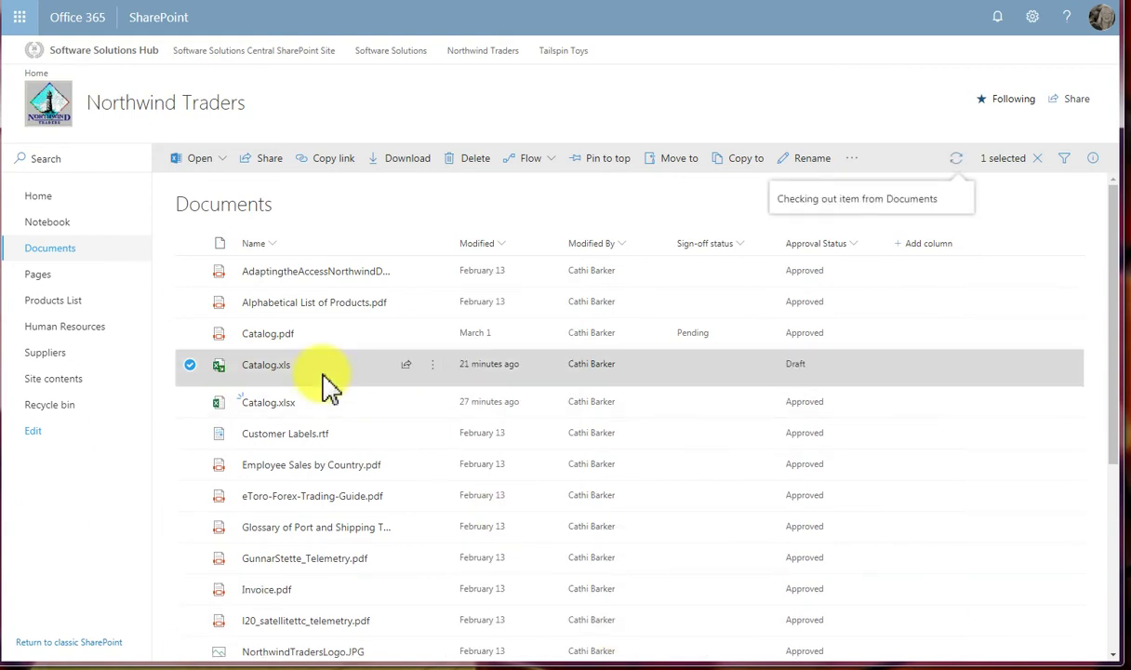
Download Catalog.xls to the Desktop, replacing the existing copy
click(432, 365)
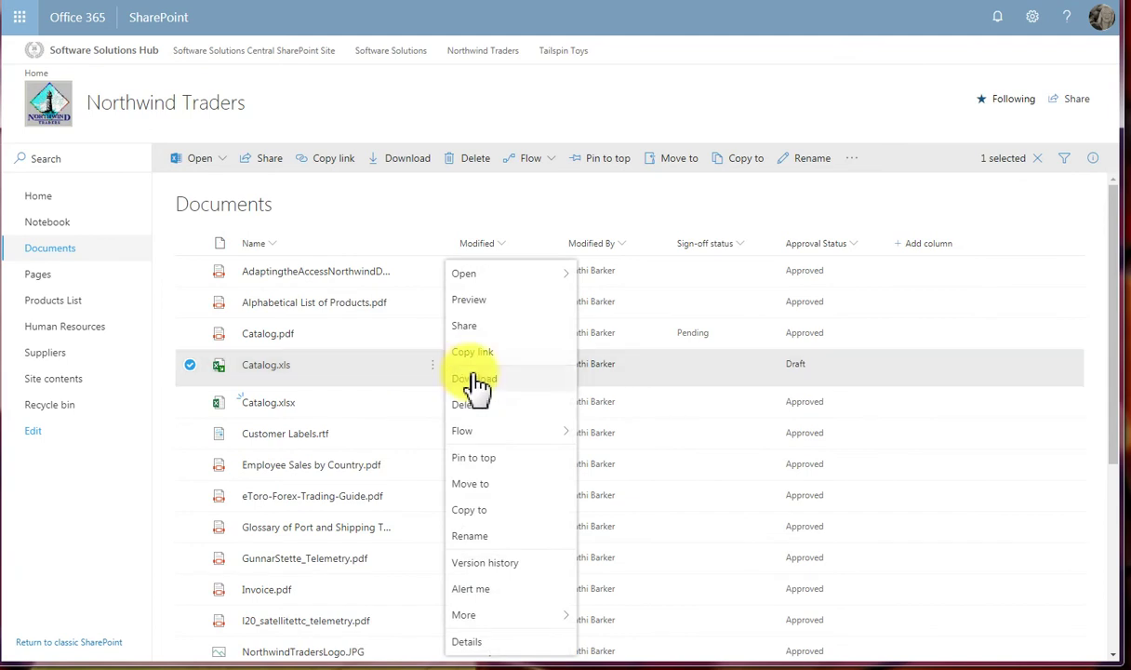
click(473, 379)
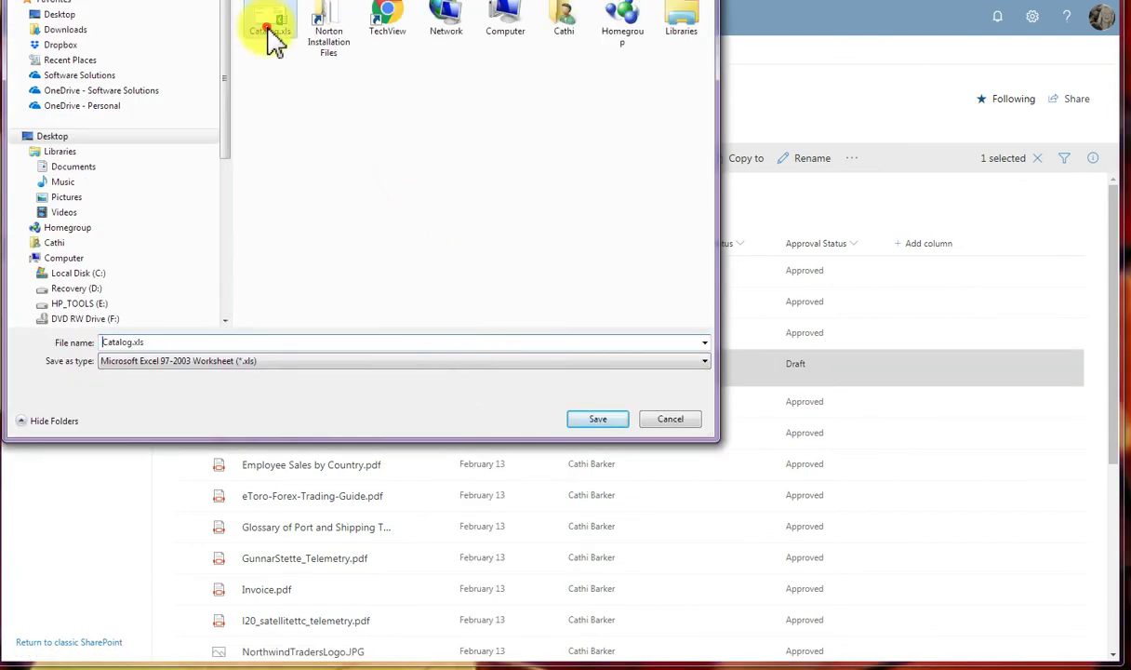
click(604, 423)
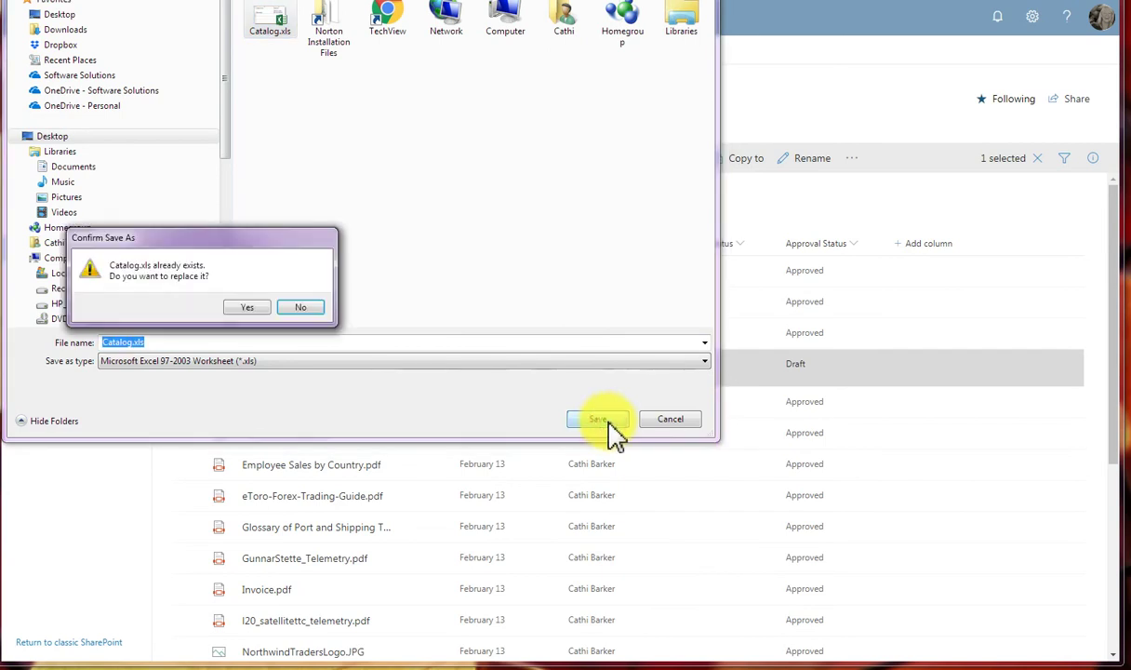
click(244, 307)
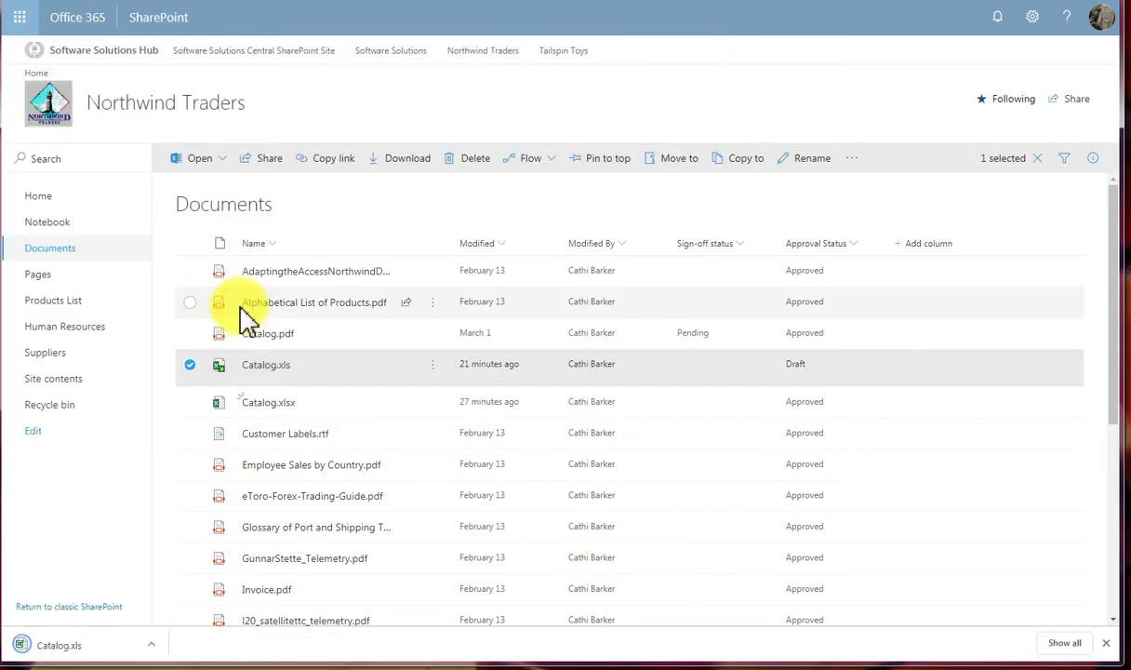
Enter unit prices 30, 40 and 50 in F3:F5 for Chai, Chang and Chartreuse verte, then save and close
click(59, 644)
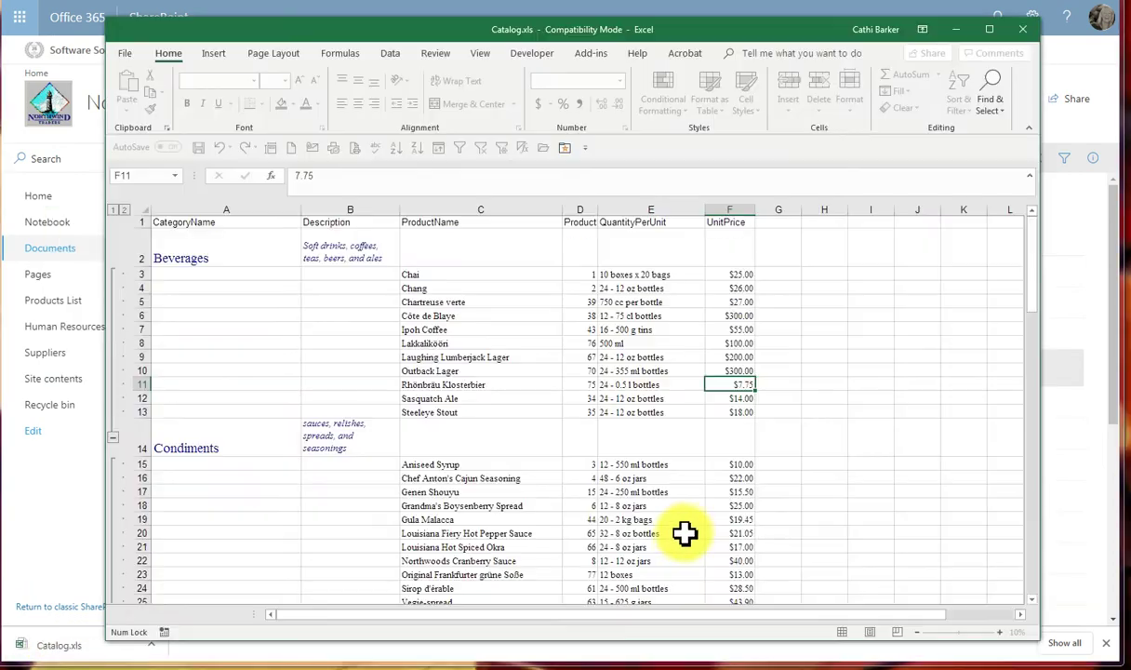
click(742, 276)
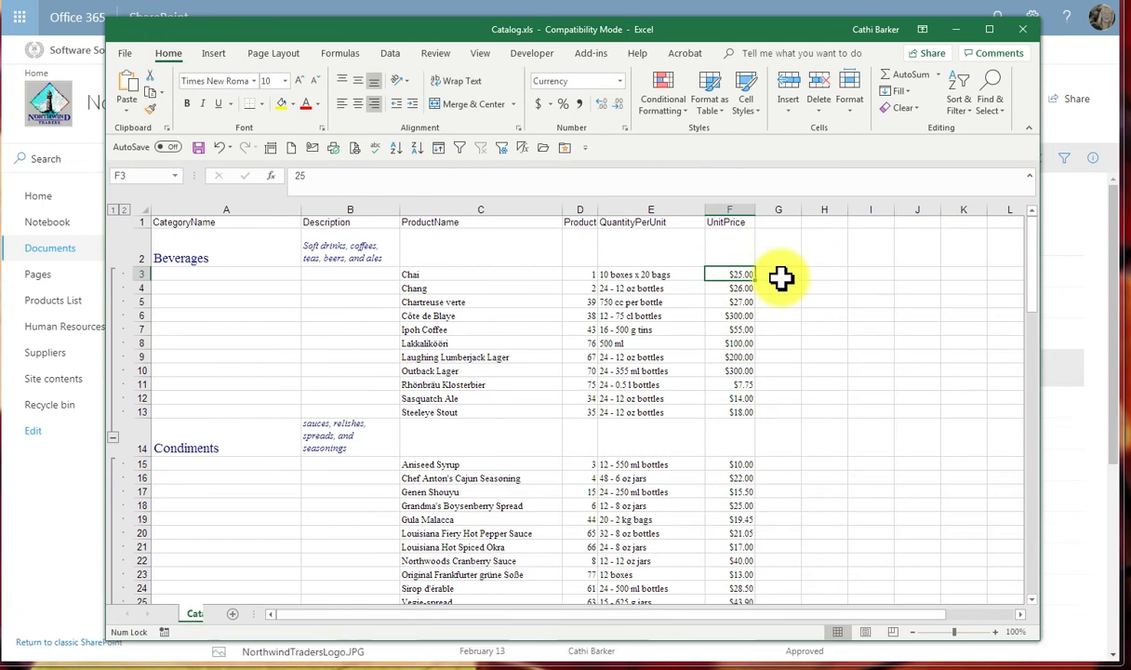
text(30)
key(Return)
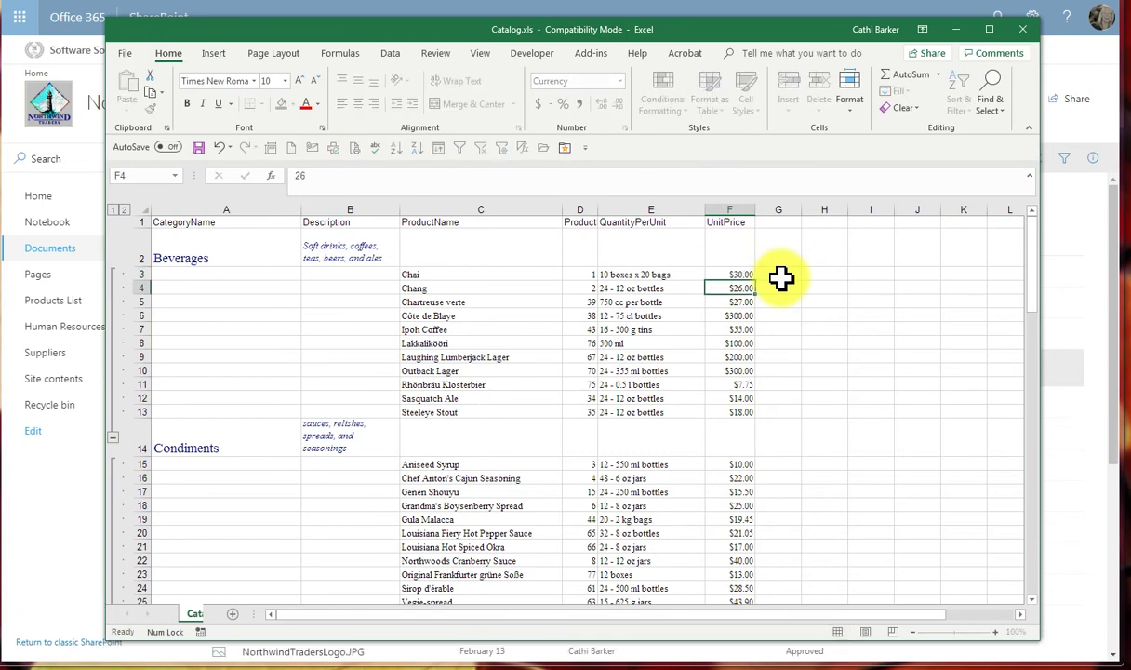
text(40)
key(Return)
text(50)
key(Return)
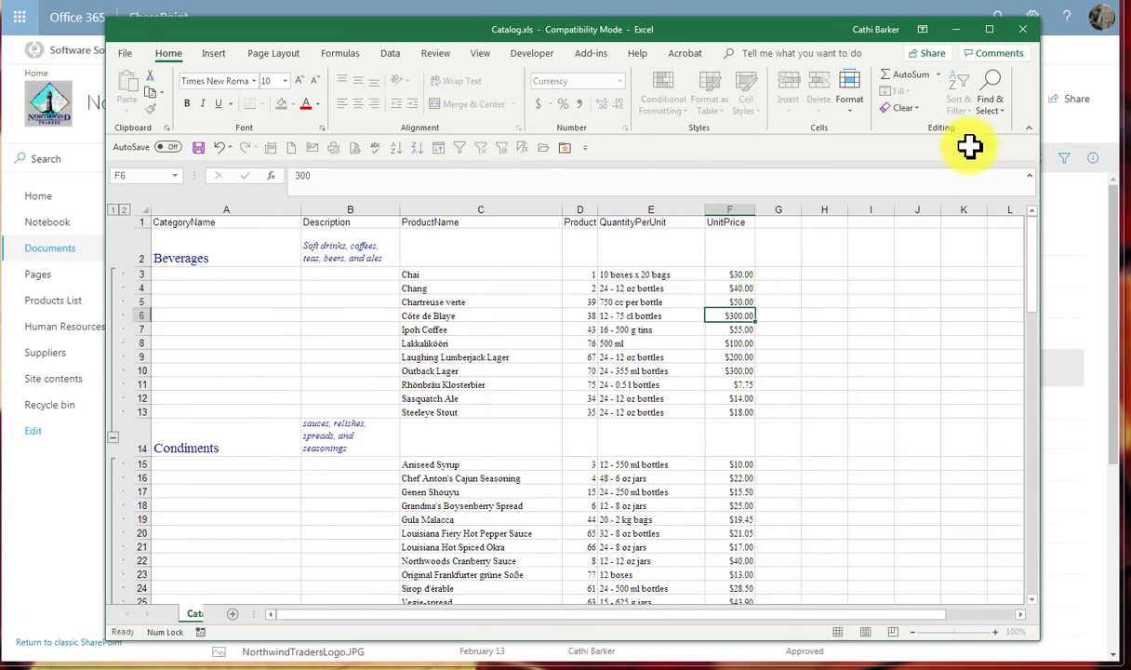
click(1026, 31)
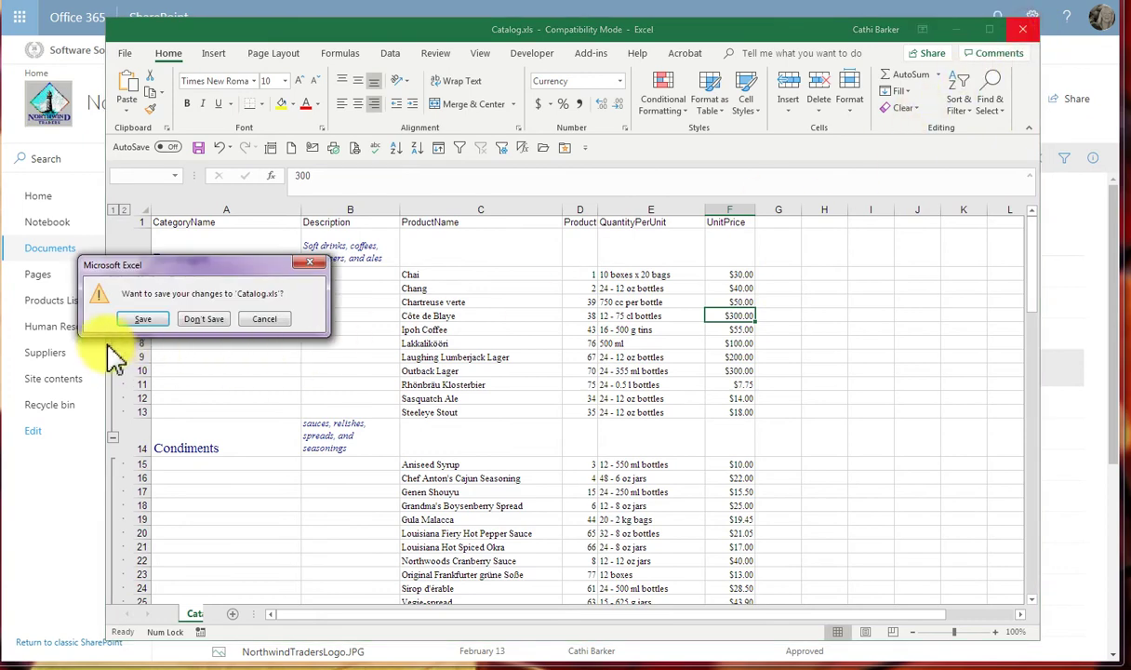
click(136, 320)
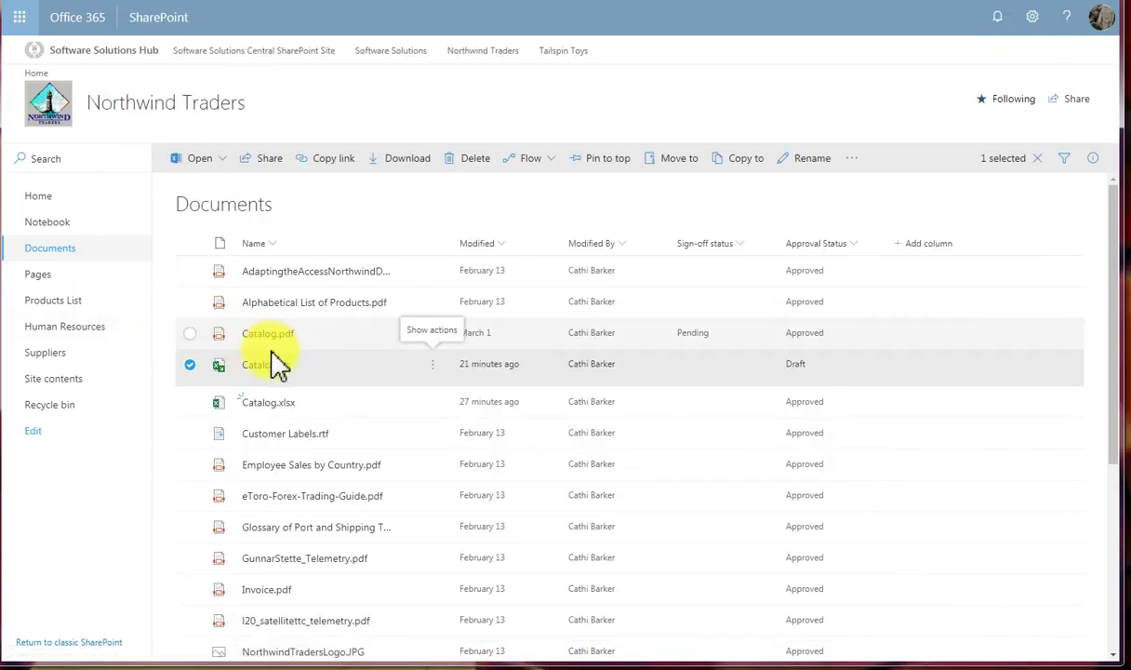
Upload the edited Catalog.xls to Documents, replacing the existing file, and check the upload progress
click(191, 365)
click(296, 175)
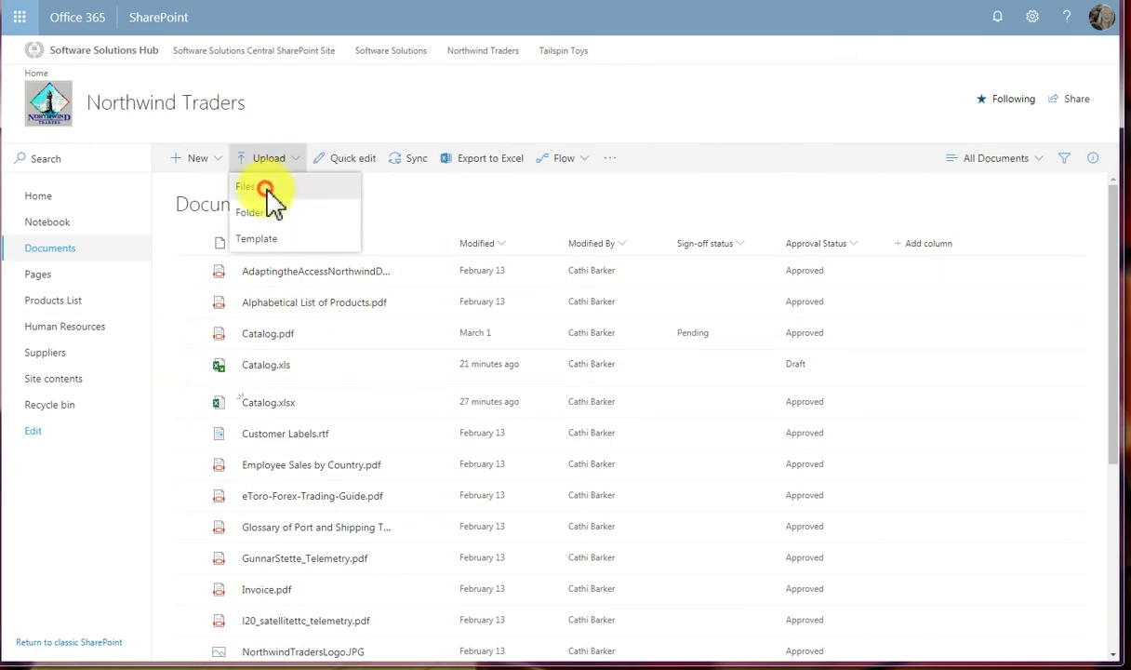
click(269, 188)
click(246, 18)
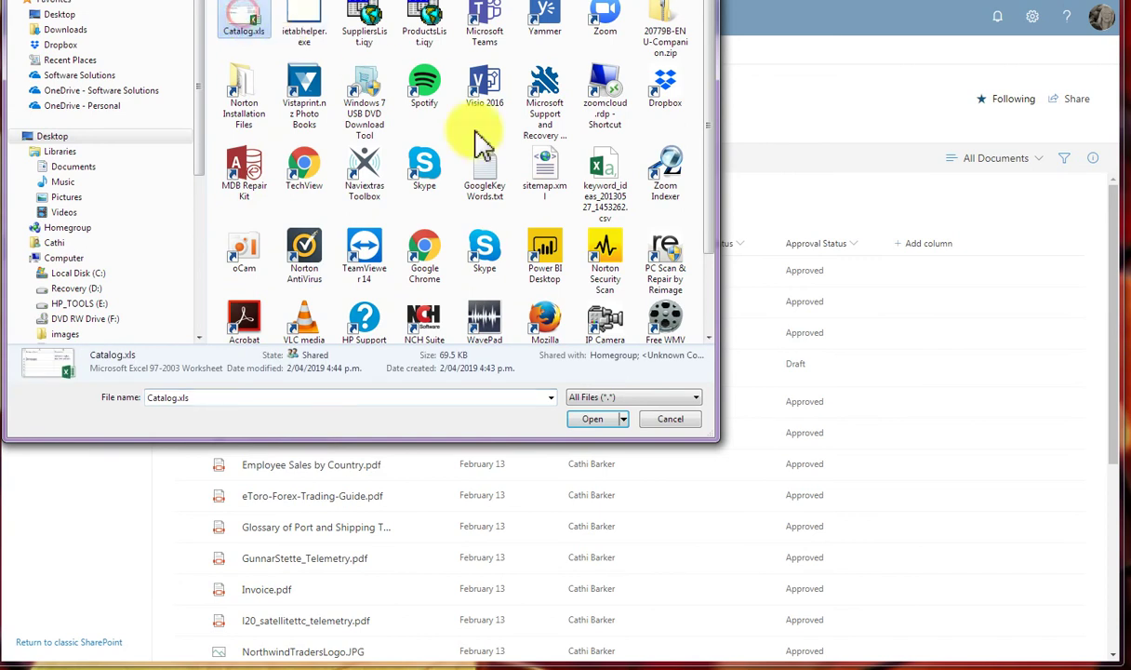
click(595, 419)
click(869, 160)
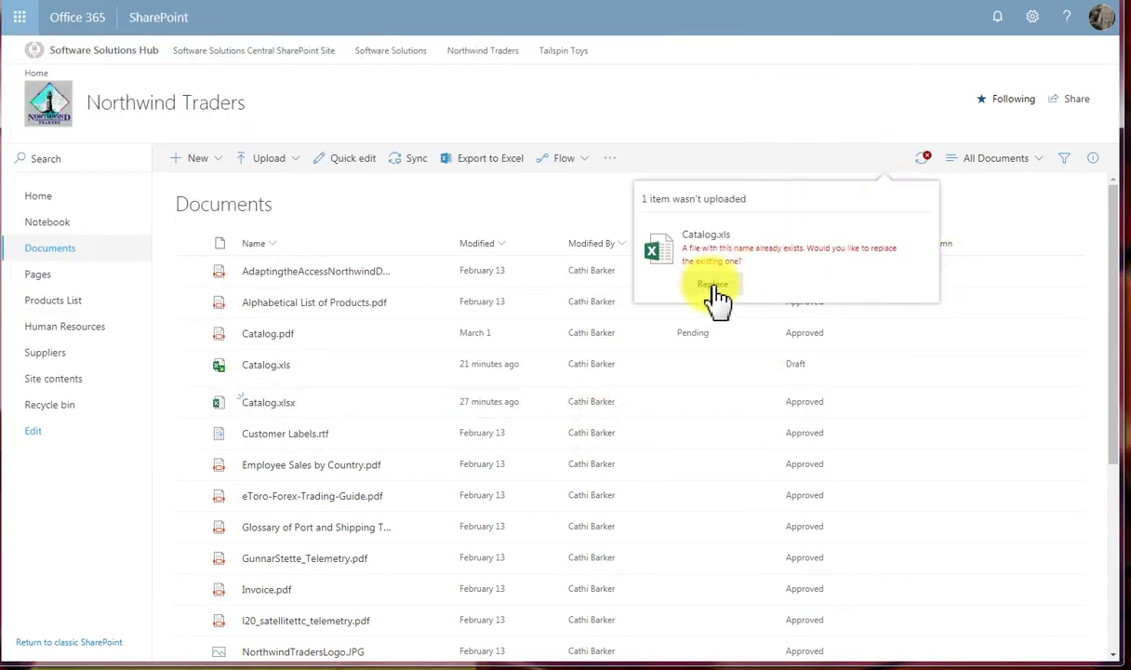
click(714, 287)
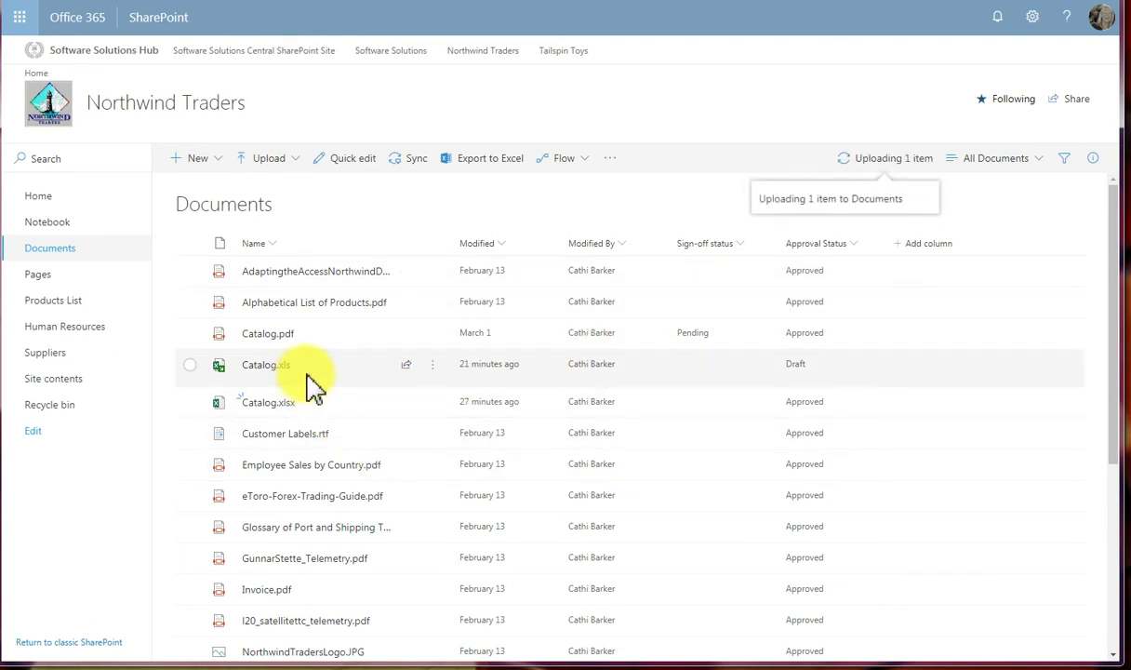
click(886, 160)
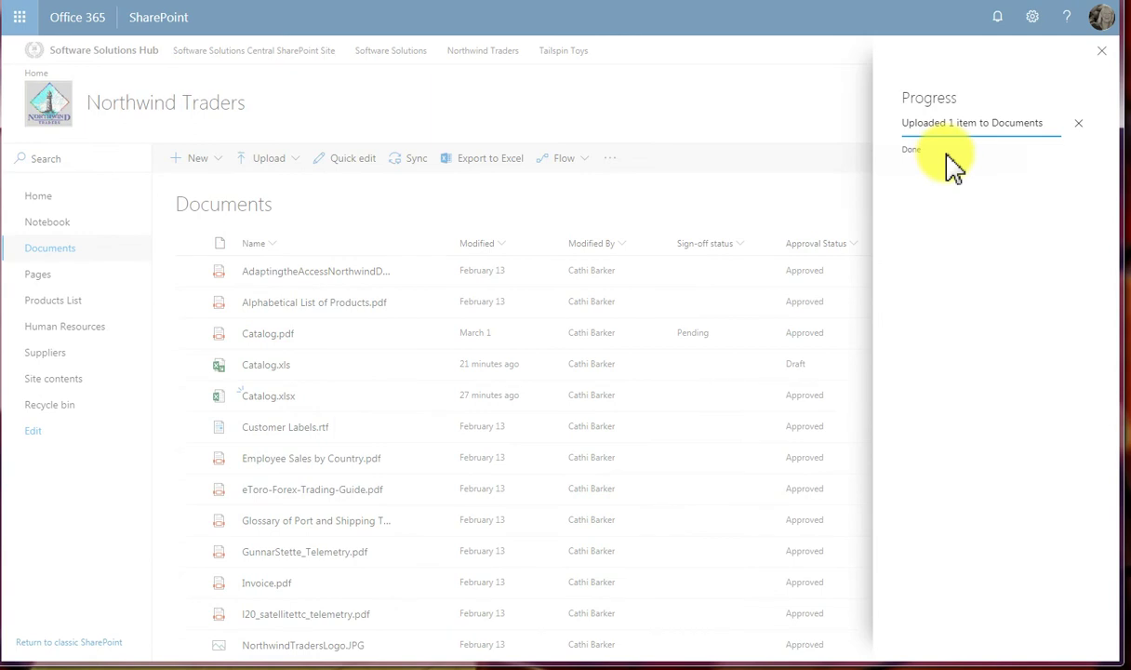
Check in Catalog.xls as major version 4.0 without retaining check-out, commenting 'is not ready for distribution'
click(1101, 50)
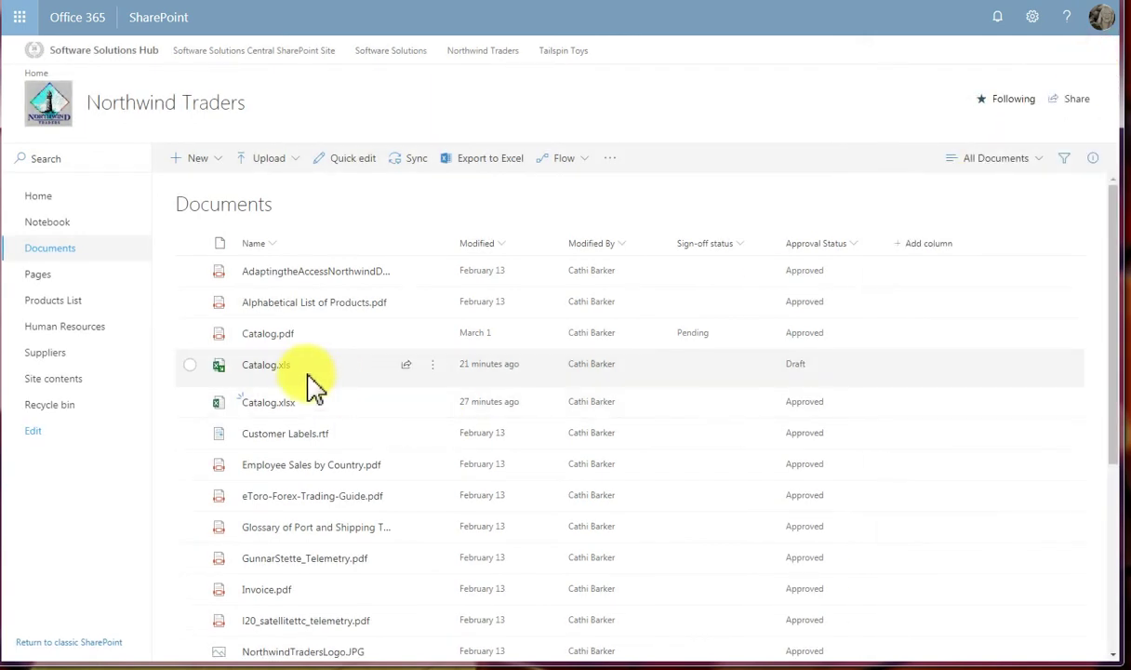
click(432, 366)
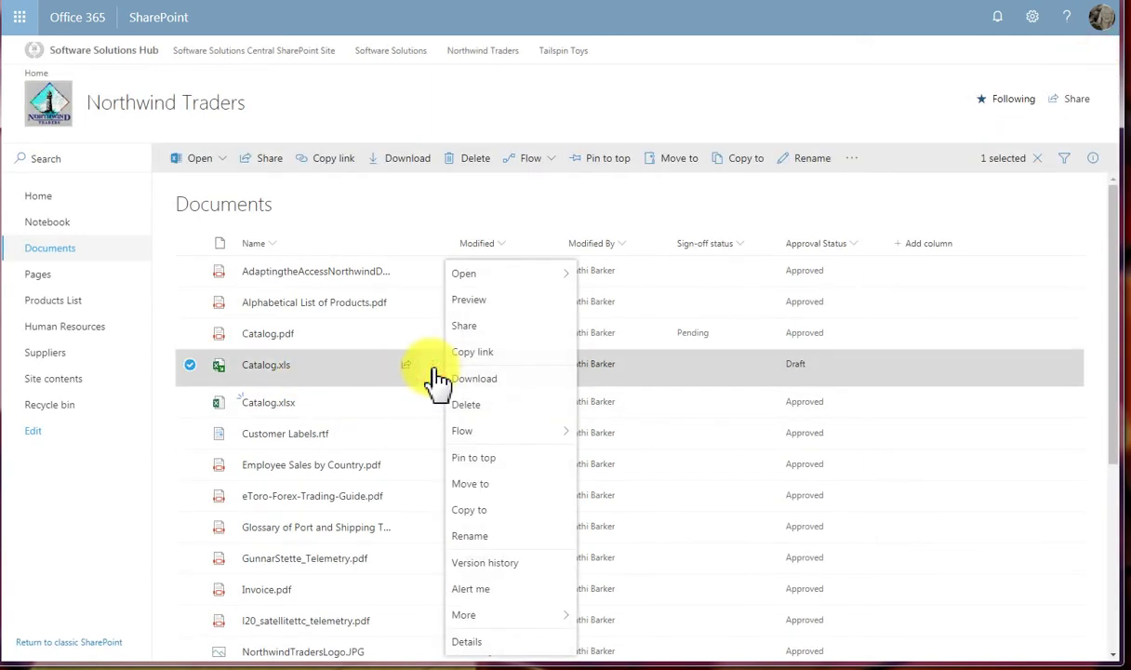
mouse_move(488, 618)
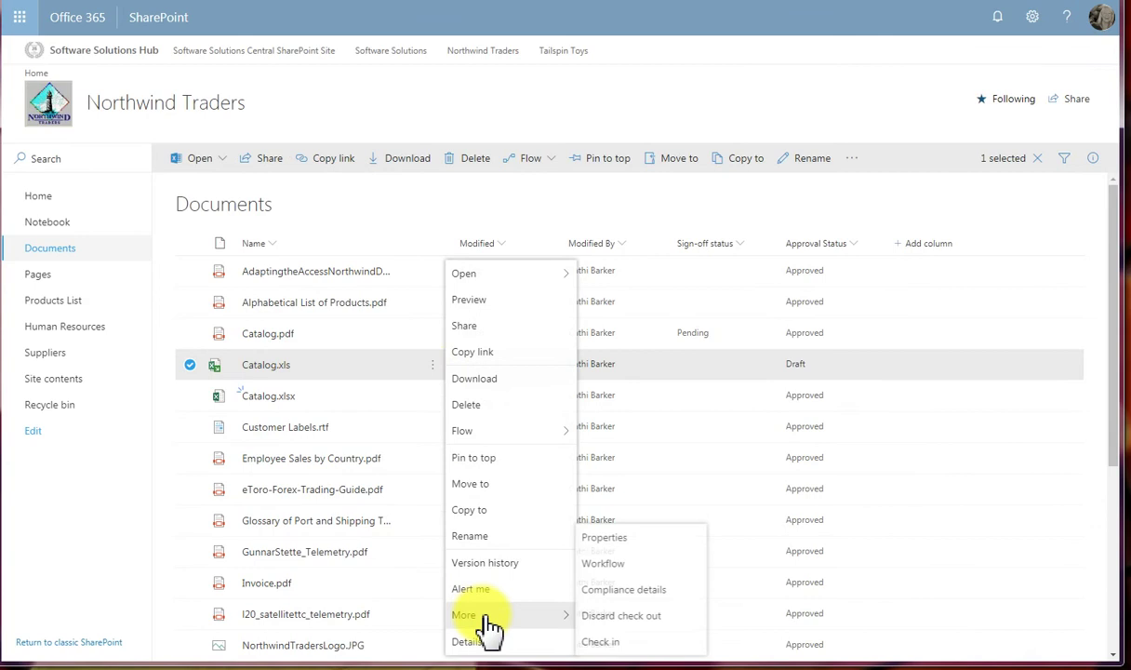
click(615, 643)
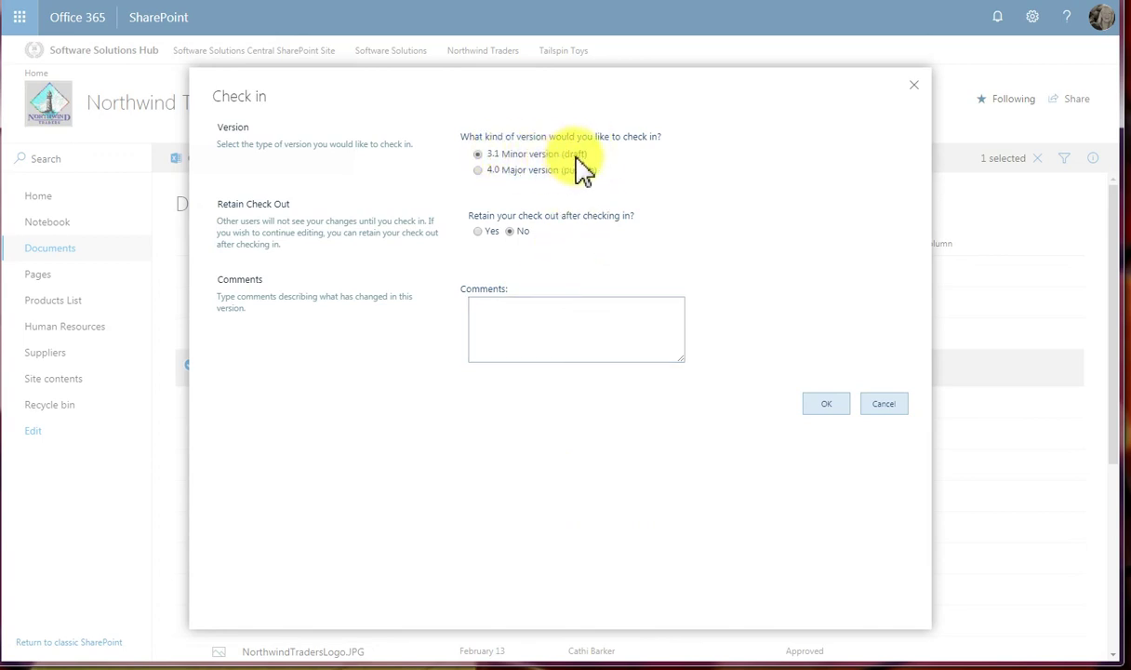
click(477, 170)
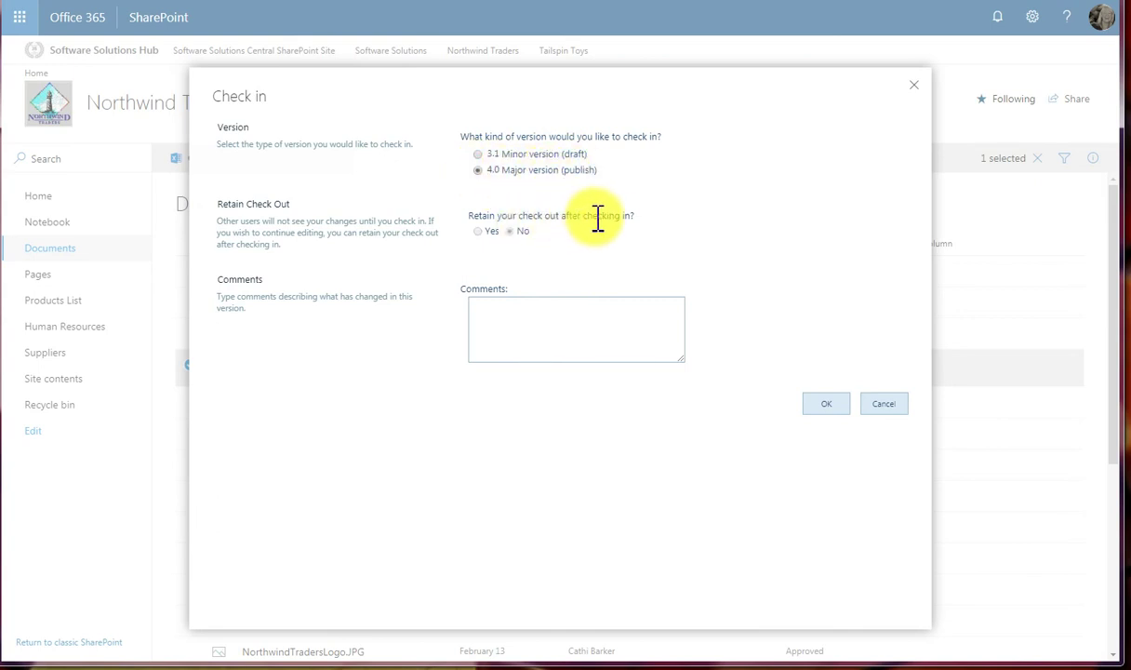
click(510, 230)
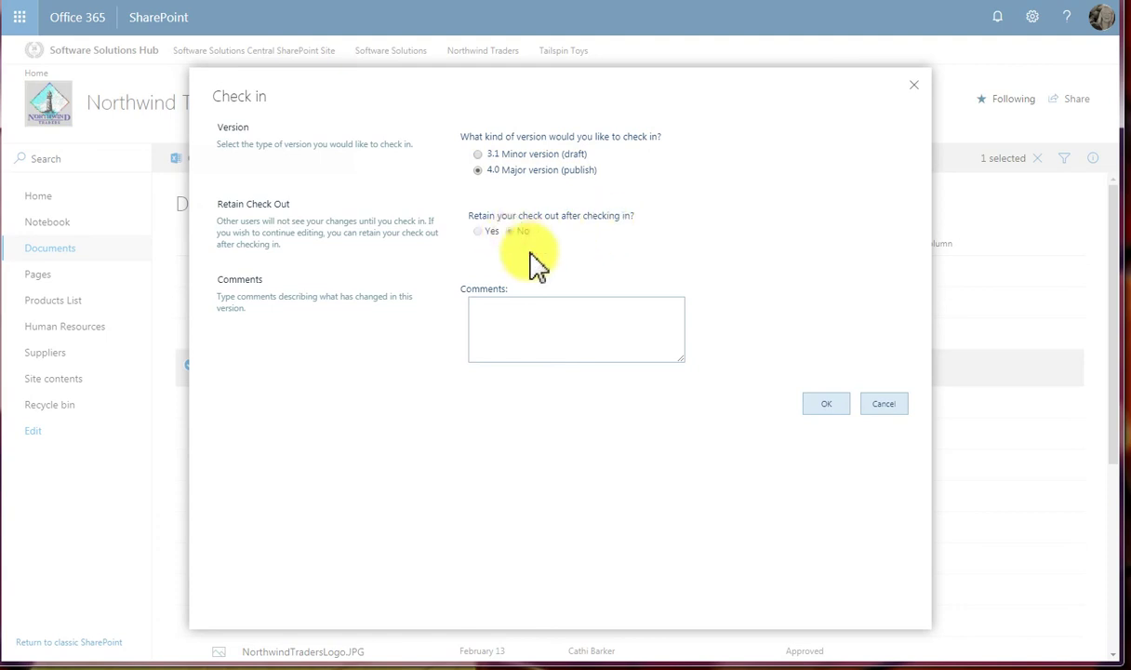
click(494, 312)
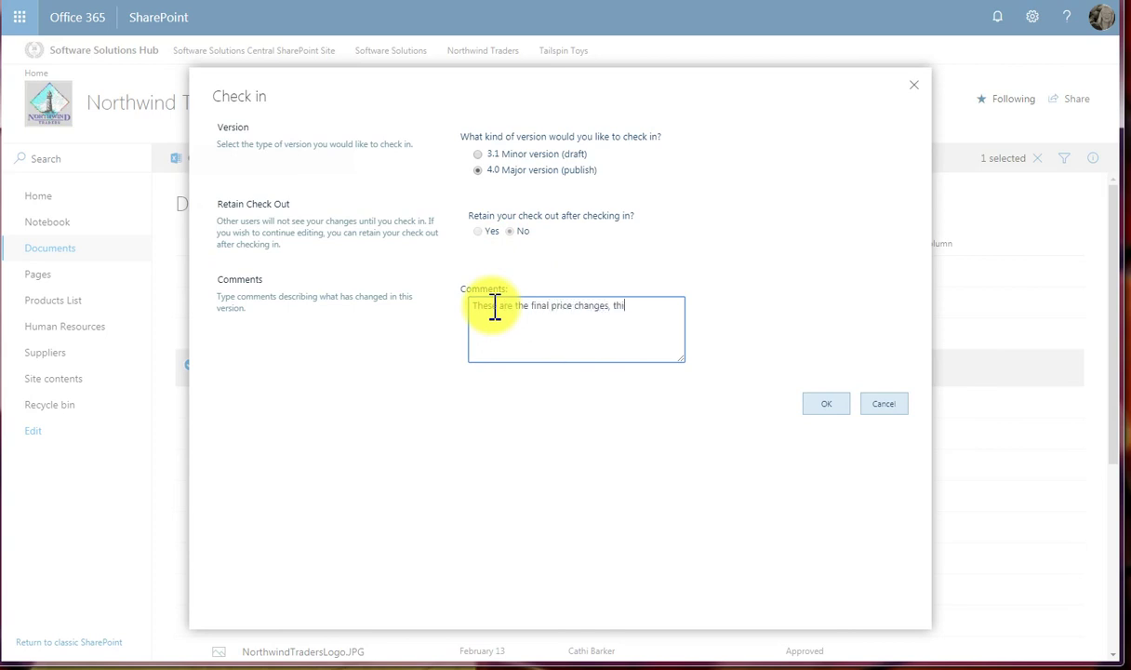
text(is)
text( not ready for distribution)
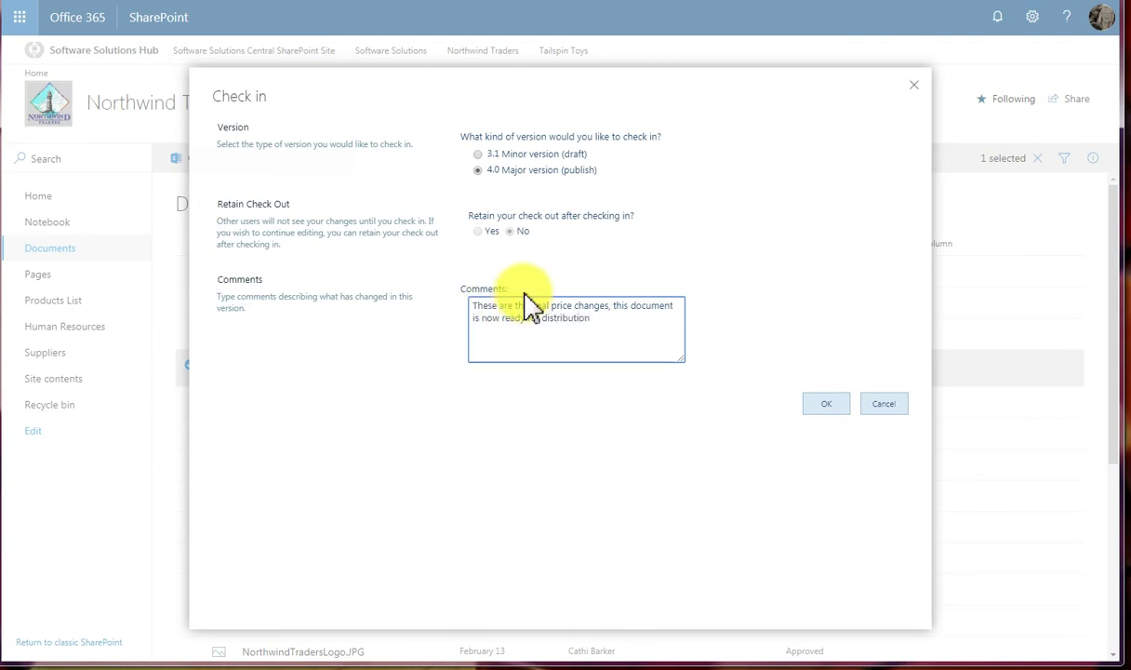
click(823, 405)
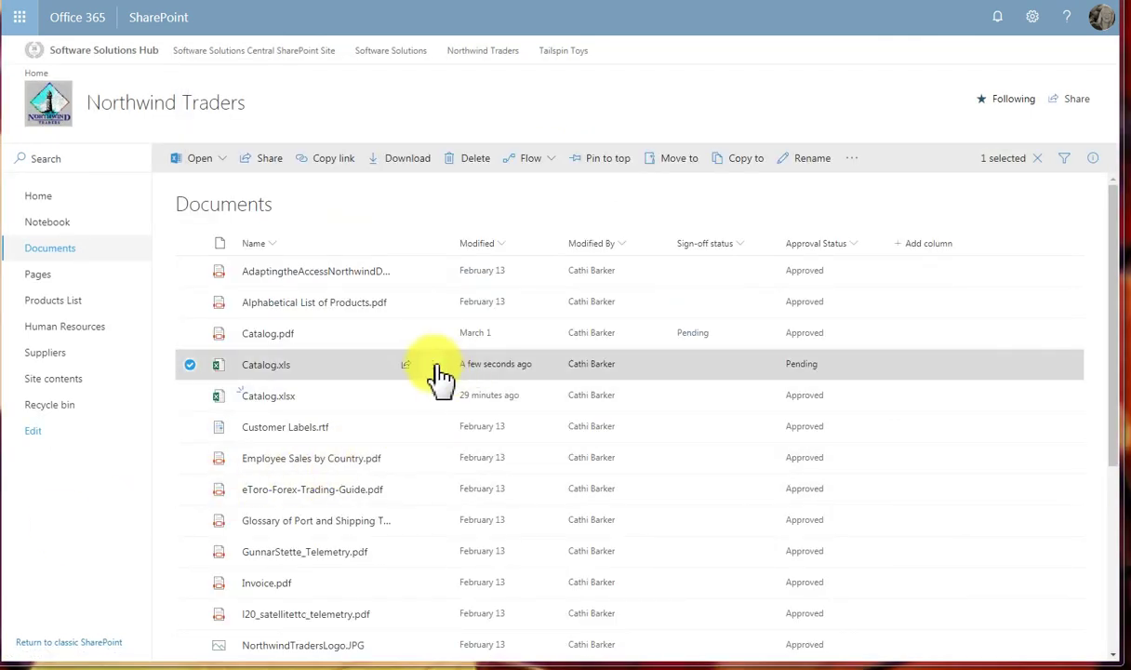
click(437, 364)
click(497, 563)
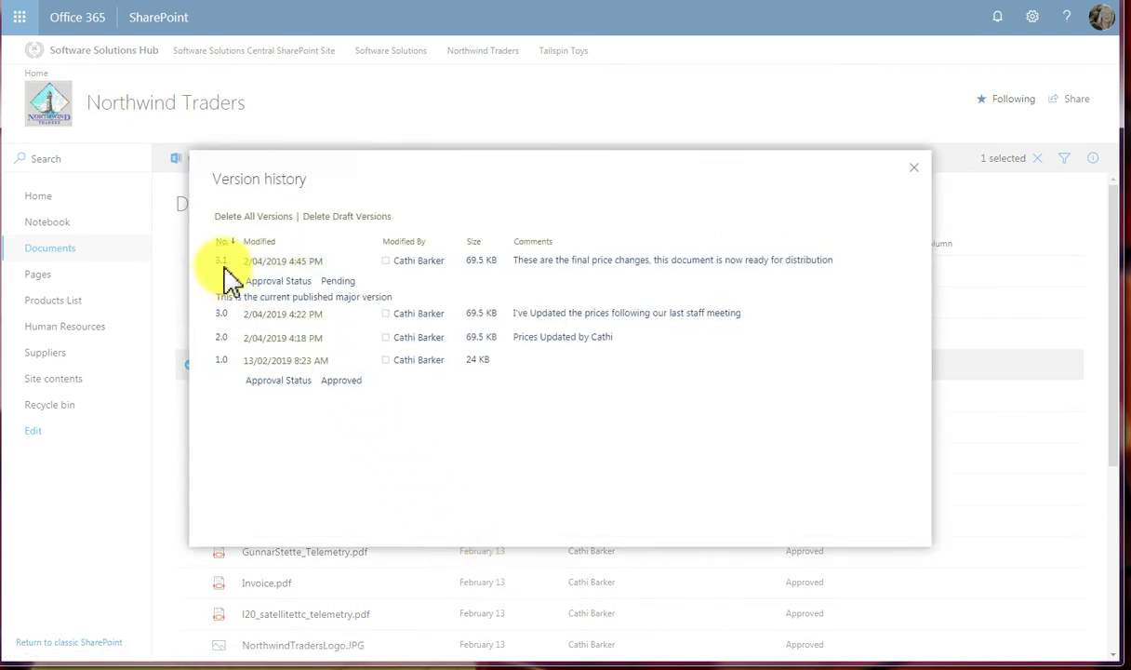
mouse_move(261, 273)
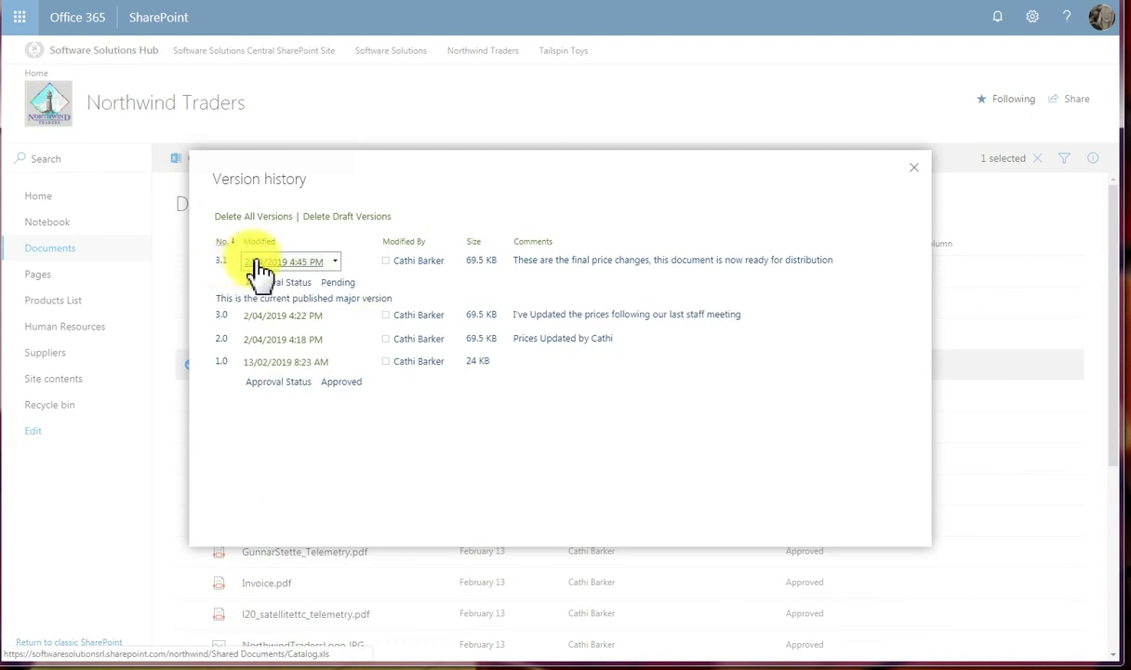
mouse_move(335, 281)
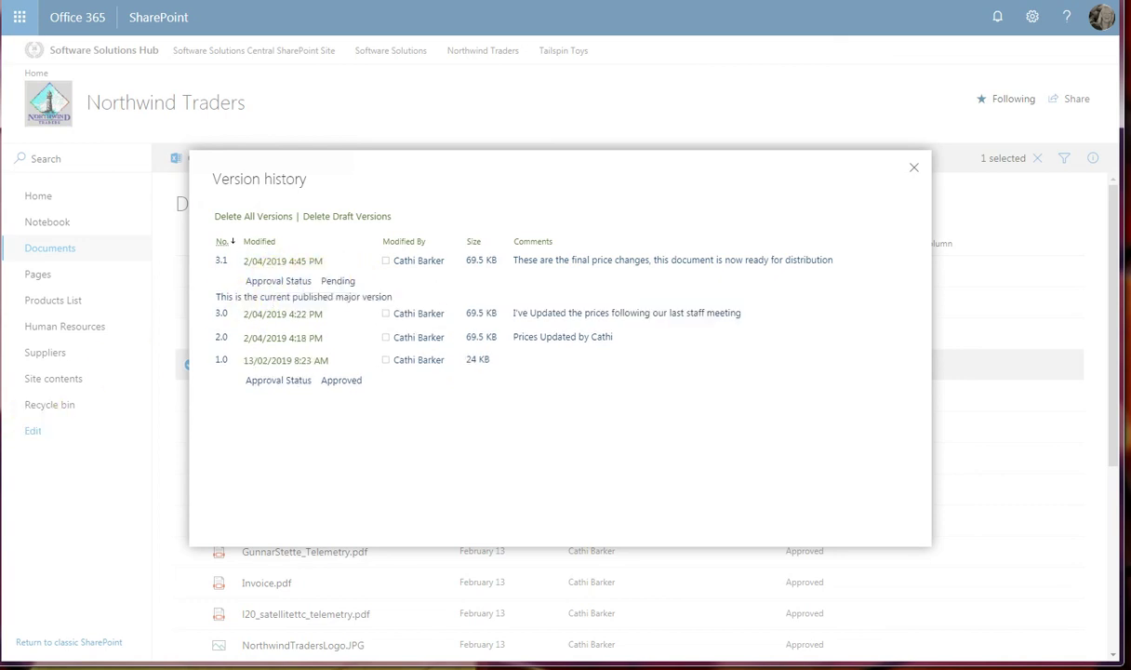
key(Escape)
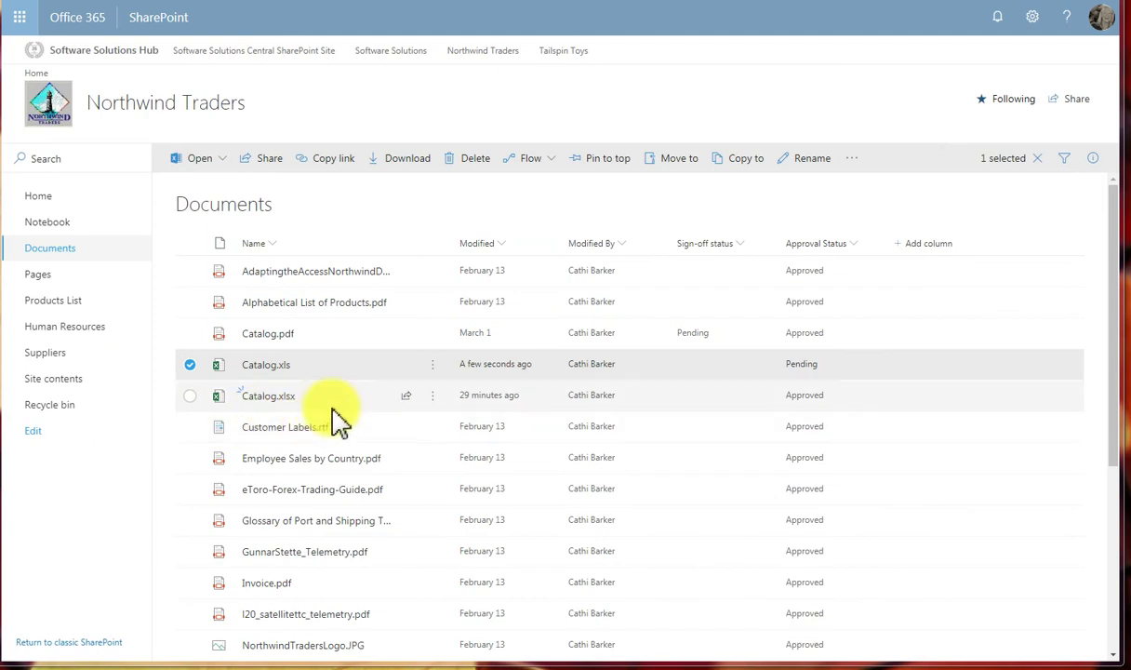
Set Catalog.xls's approval status to Approved with the comment '100% Approved and completed'
click(438, 364)
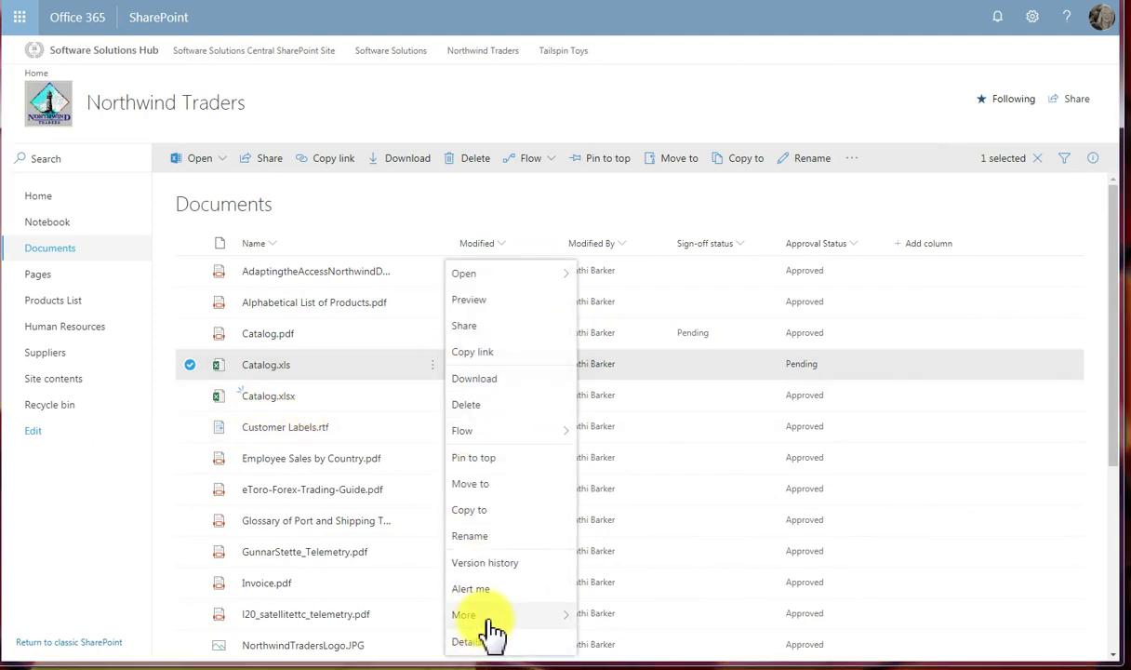
mouse_move(491, 618)
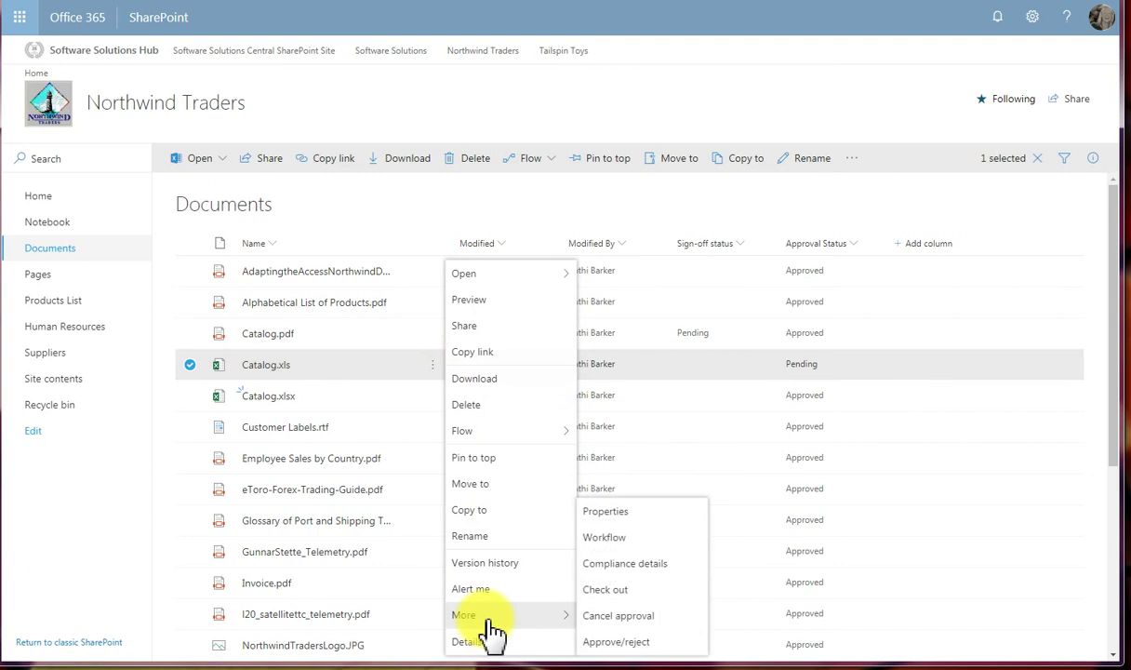
click(618, 642)
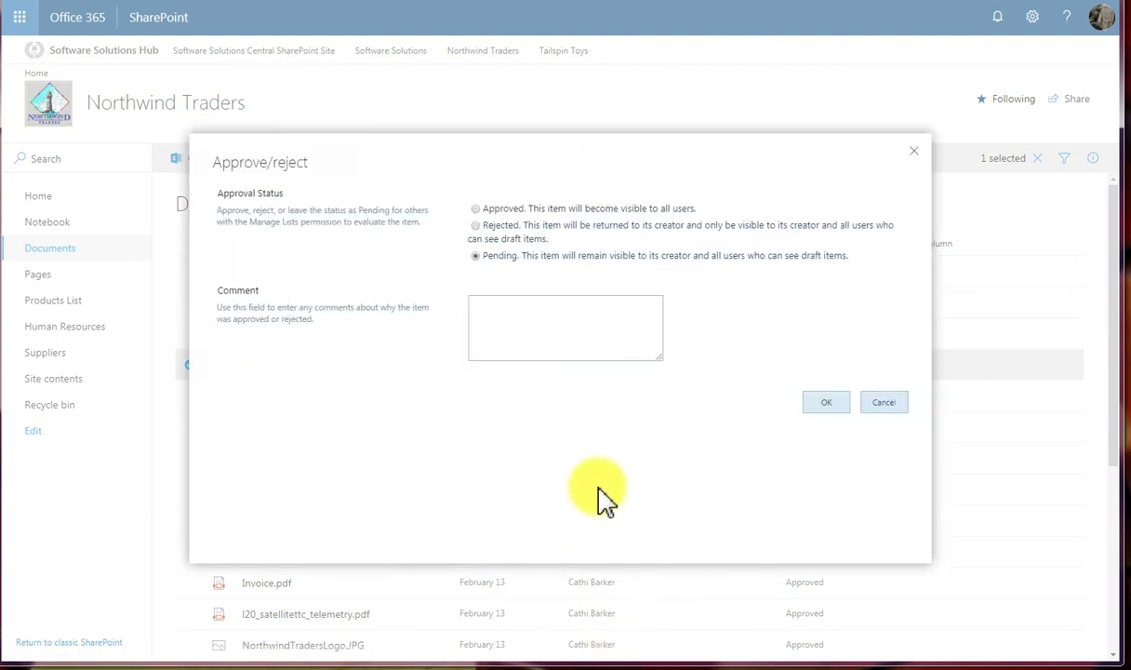
click(476, 210)
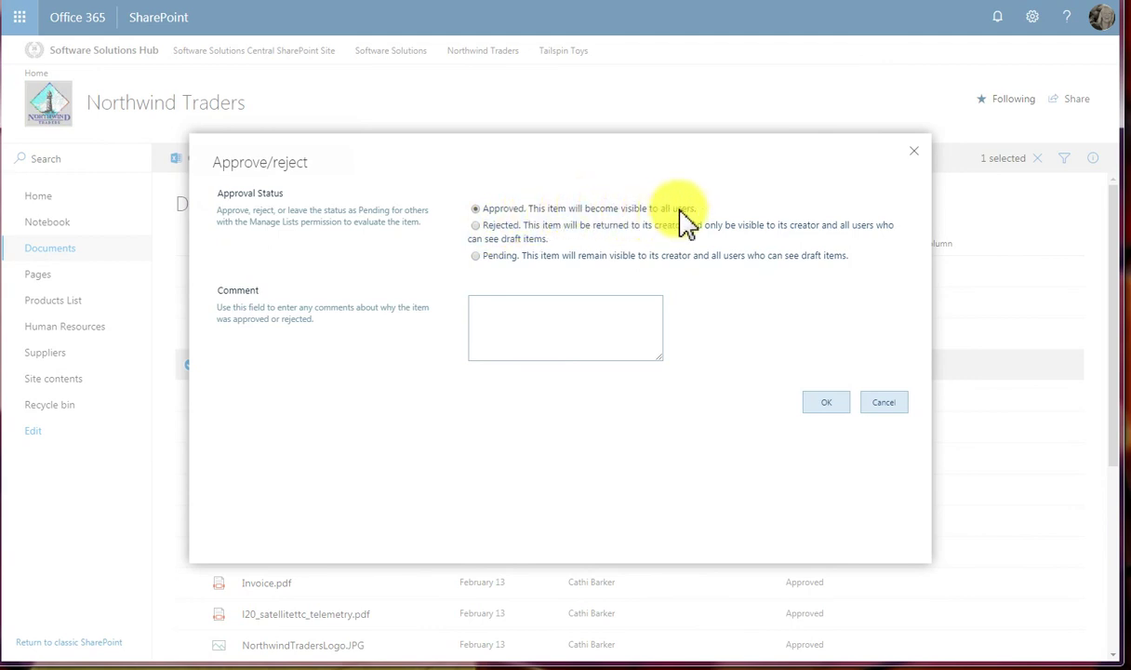
click(551, 314)
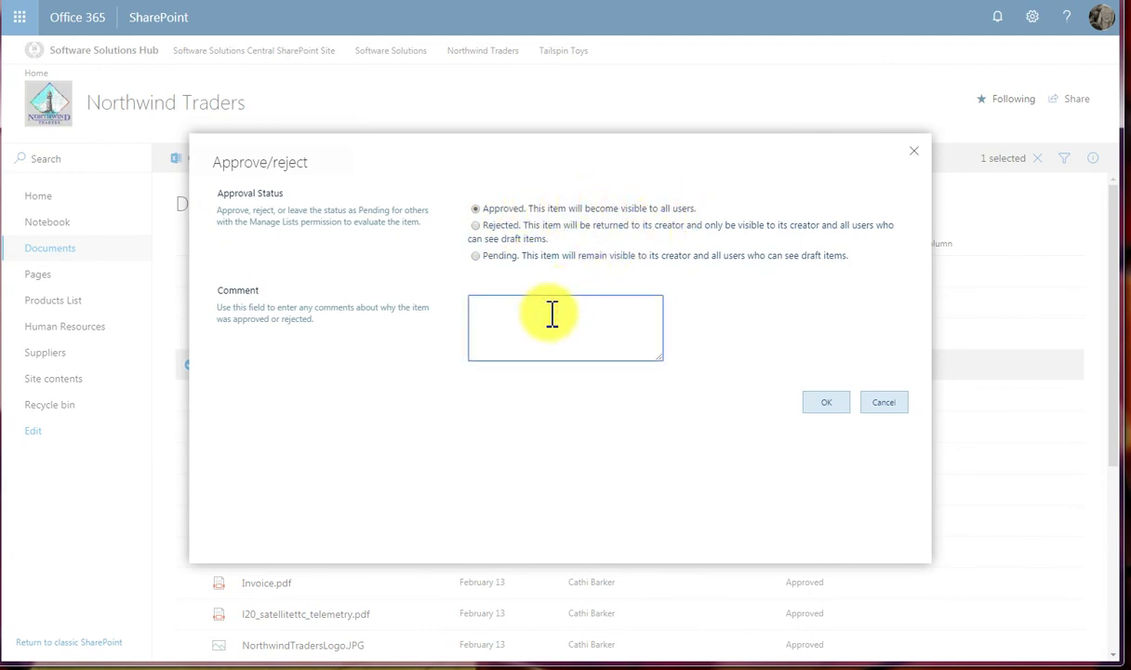
text(100% Approved and completed)
click(824, 402)
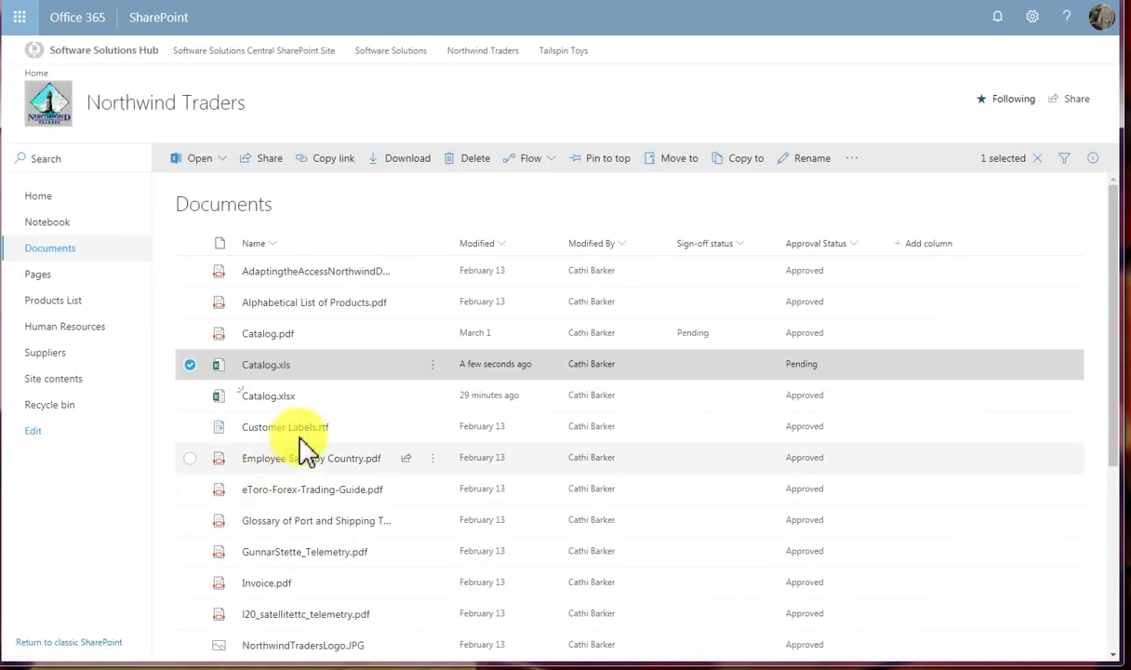
Show Catalog.xls's version history to confirm 4.0 is the current major version
click(432, 364)
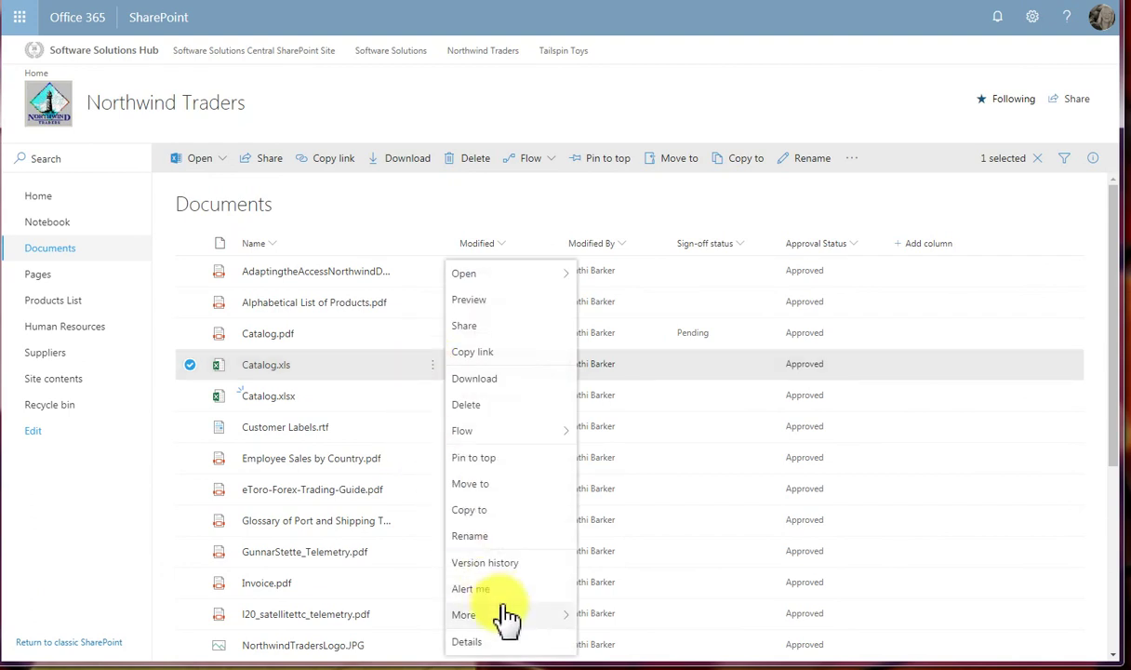
click(485, 562)
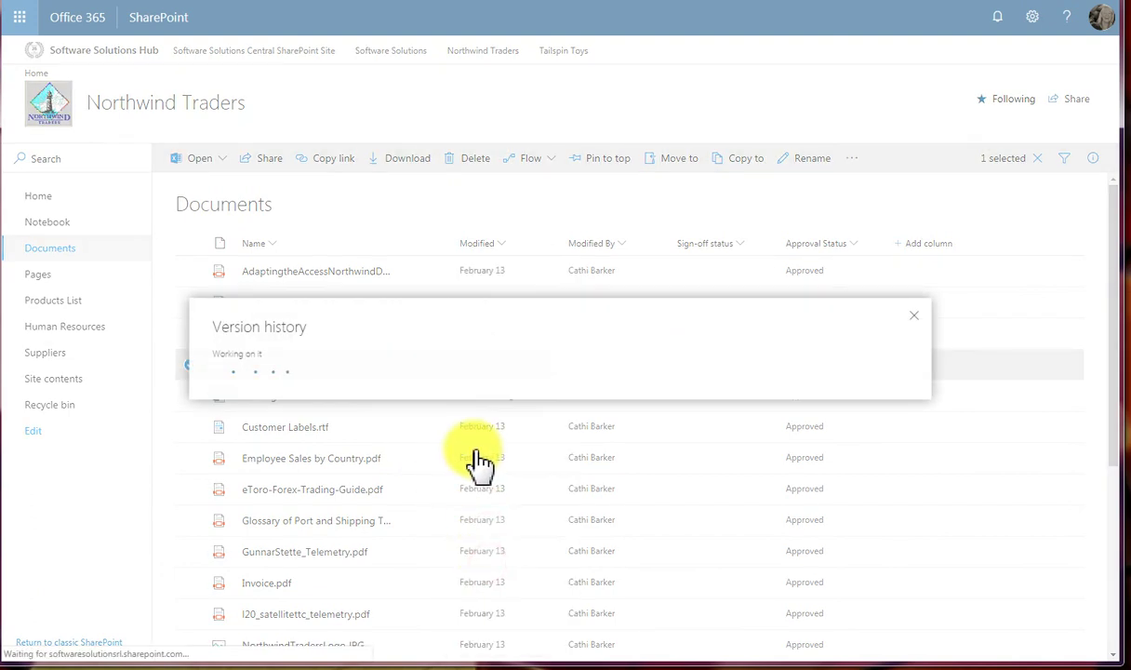